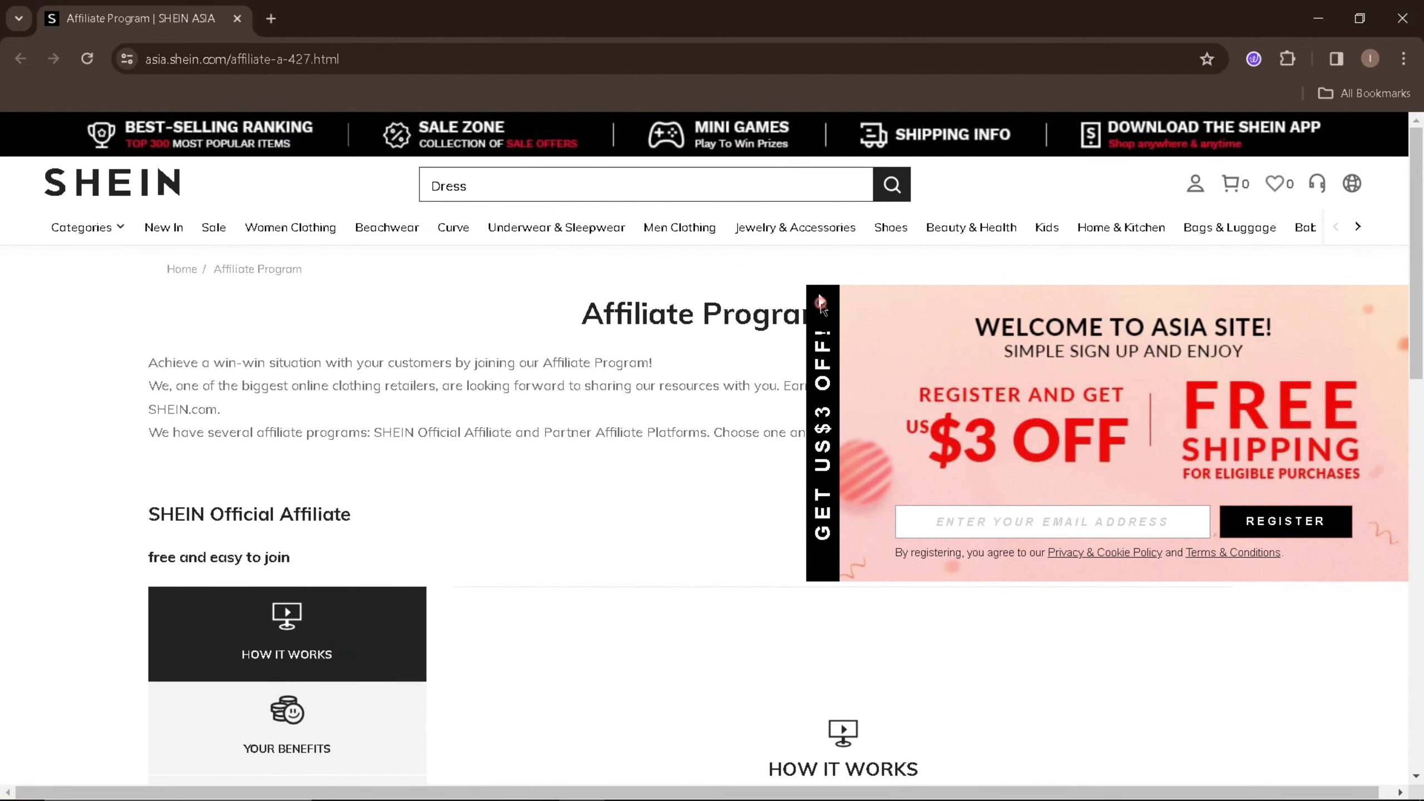
- Close the Welcome to Asia Site discount popup and dismiss Chrome's notification permission prompt
left_click(822, 303)
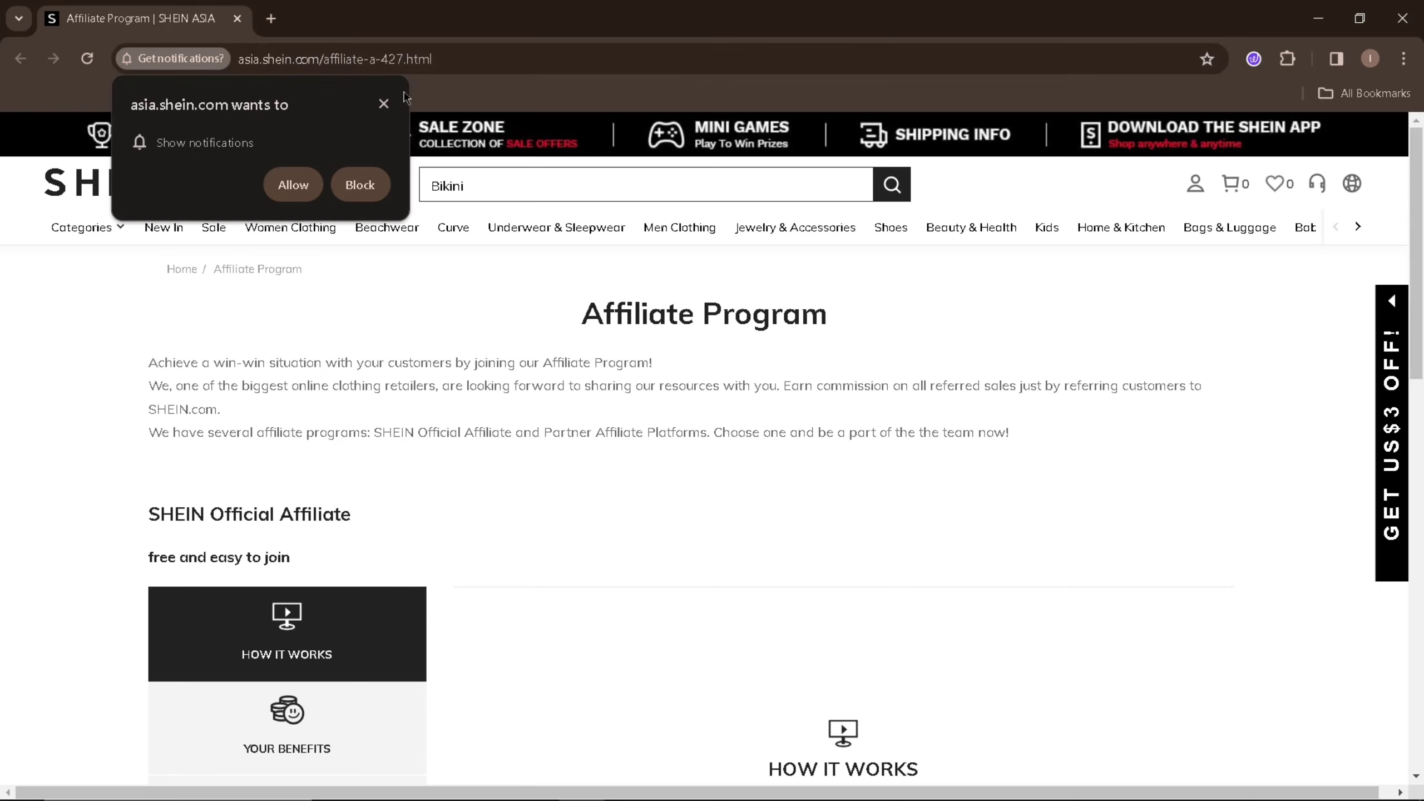
left_click(384, 105)
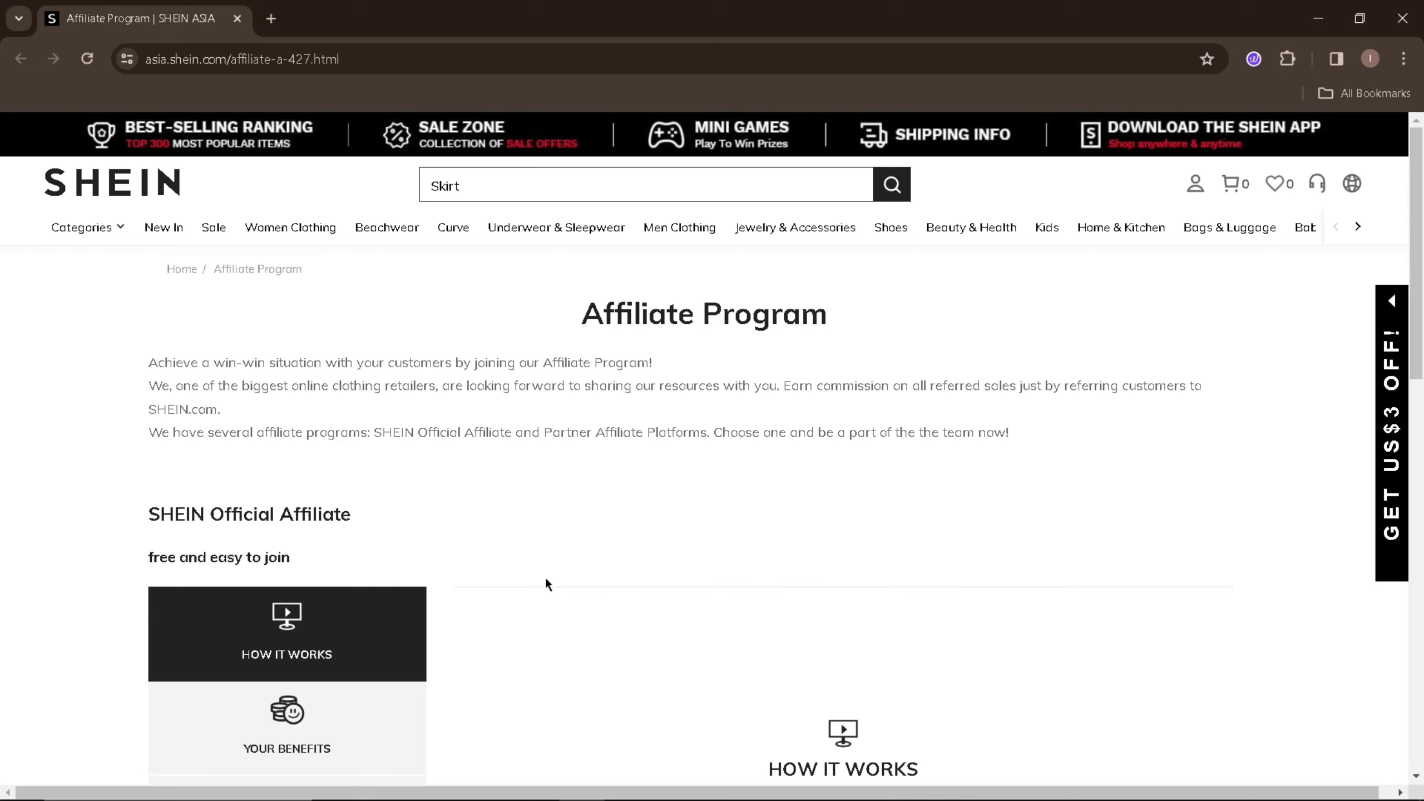
- Show Your Benefits in SHEIN Official Affiliate: 10%~20% commission, monthly cash bonus, 30-day cookie
scroll(547, 580, "down", 1)
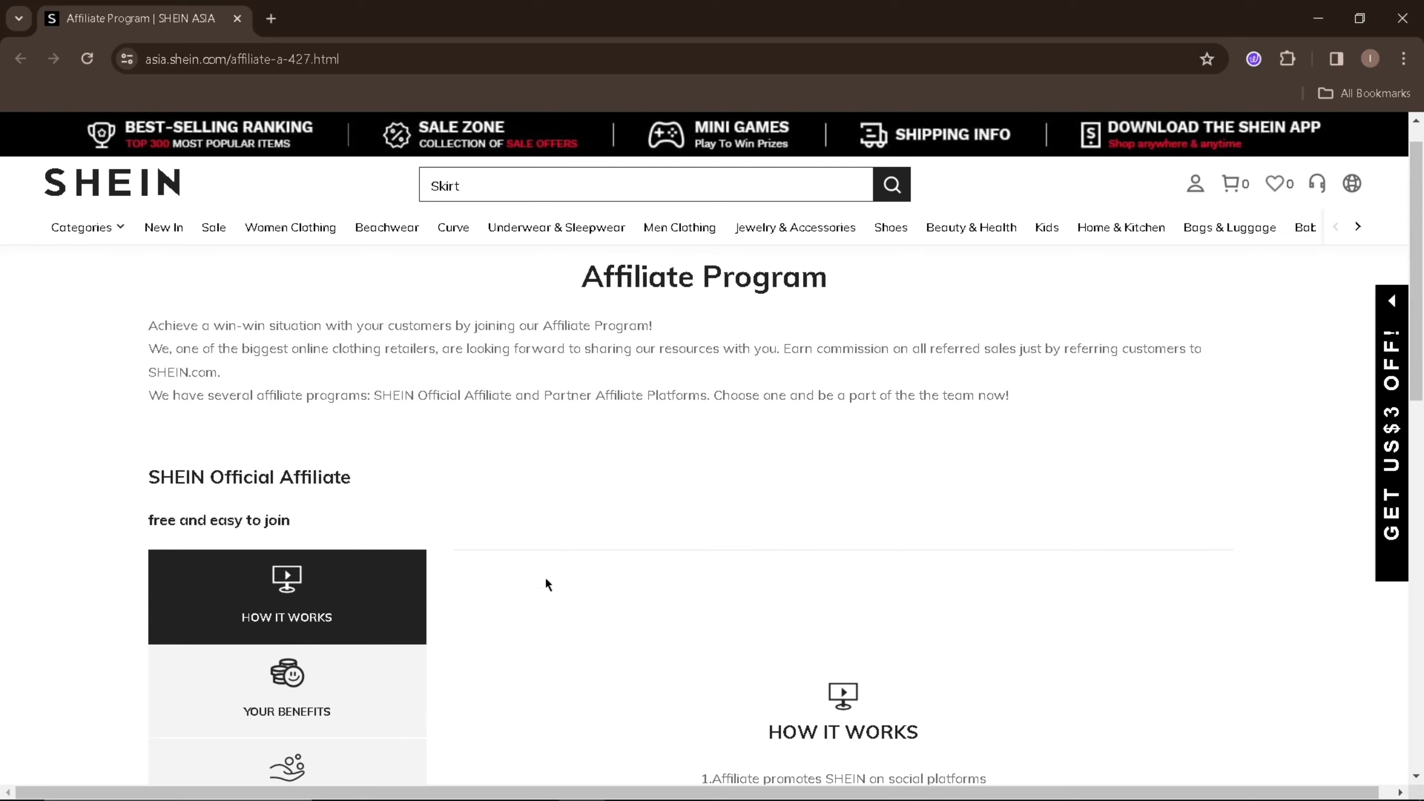
scroll(547, 581, "down", 4)
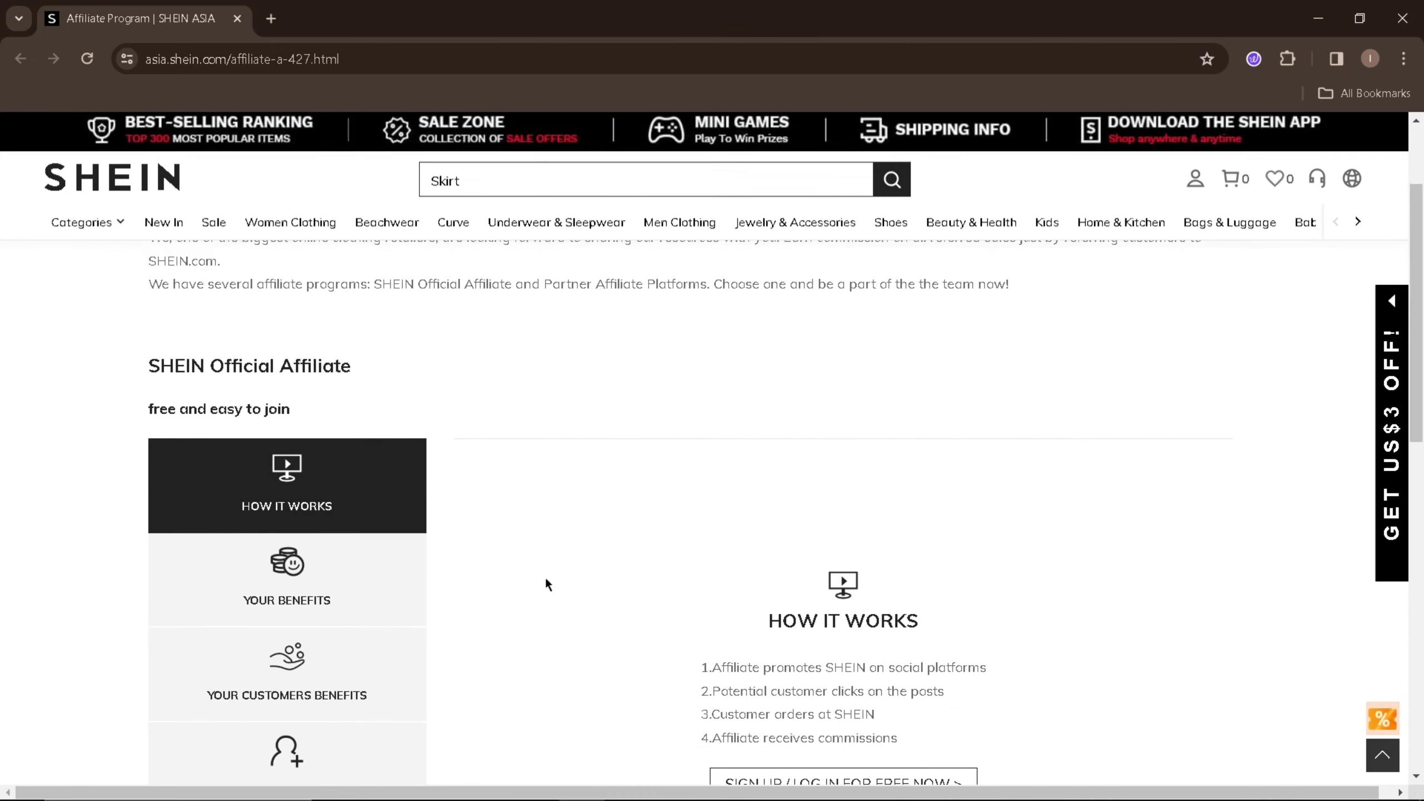
scroll(546, 581, "down", 2)
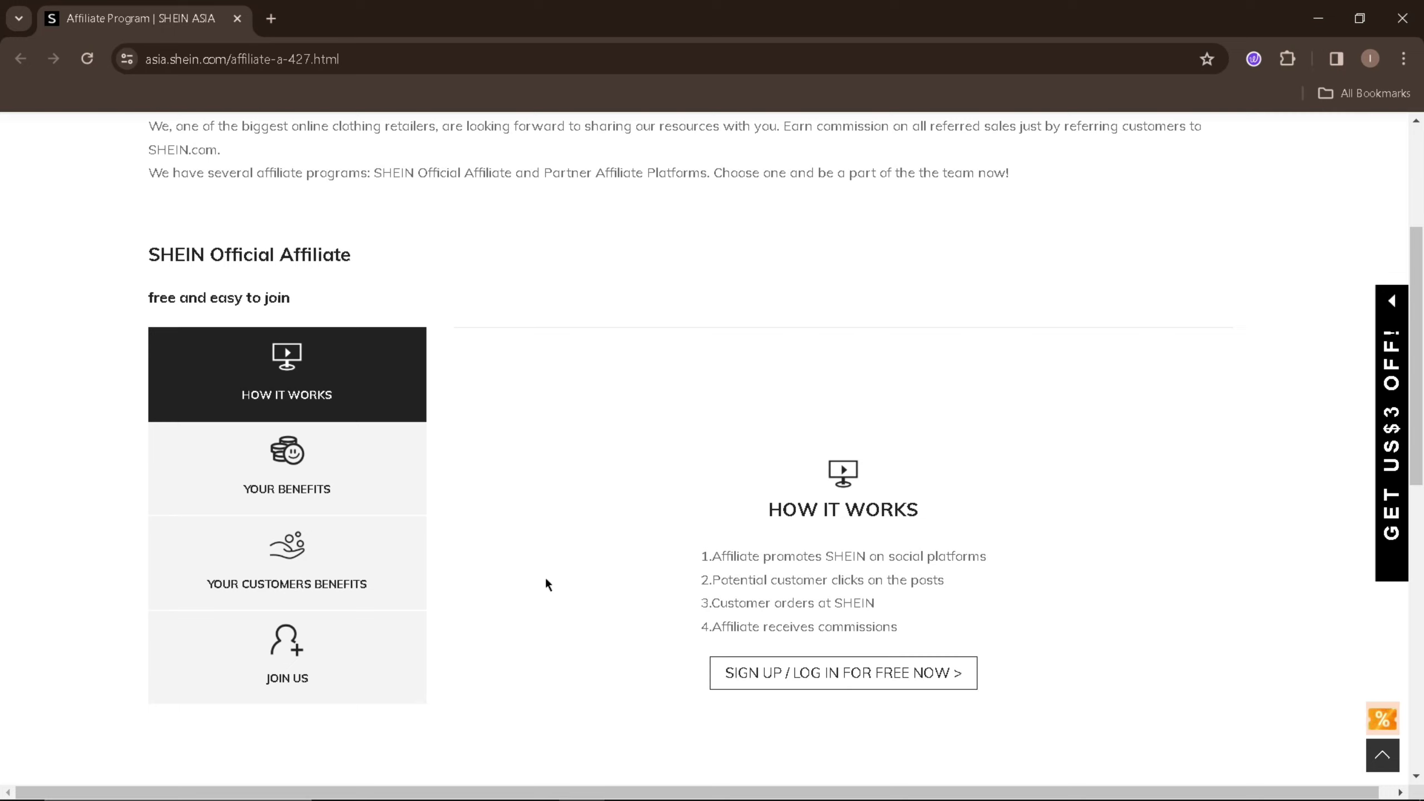
left_click(359, 488)
left_click(349, 410)
left_click(338, 450)
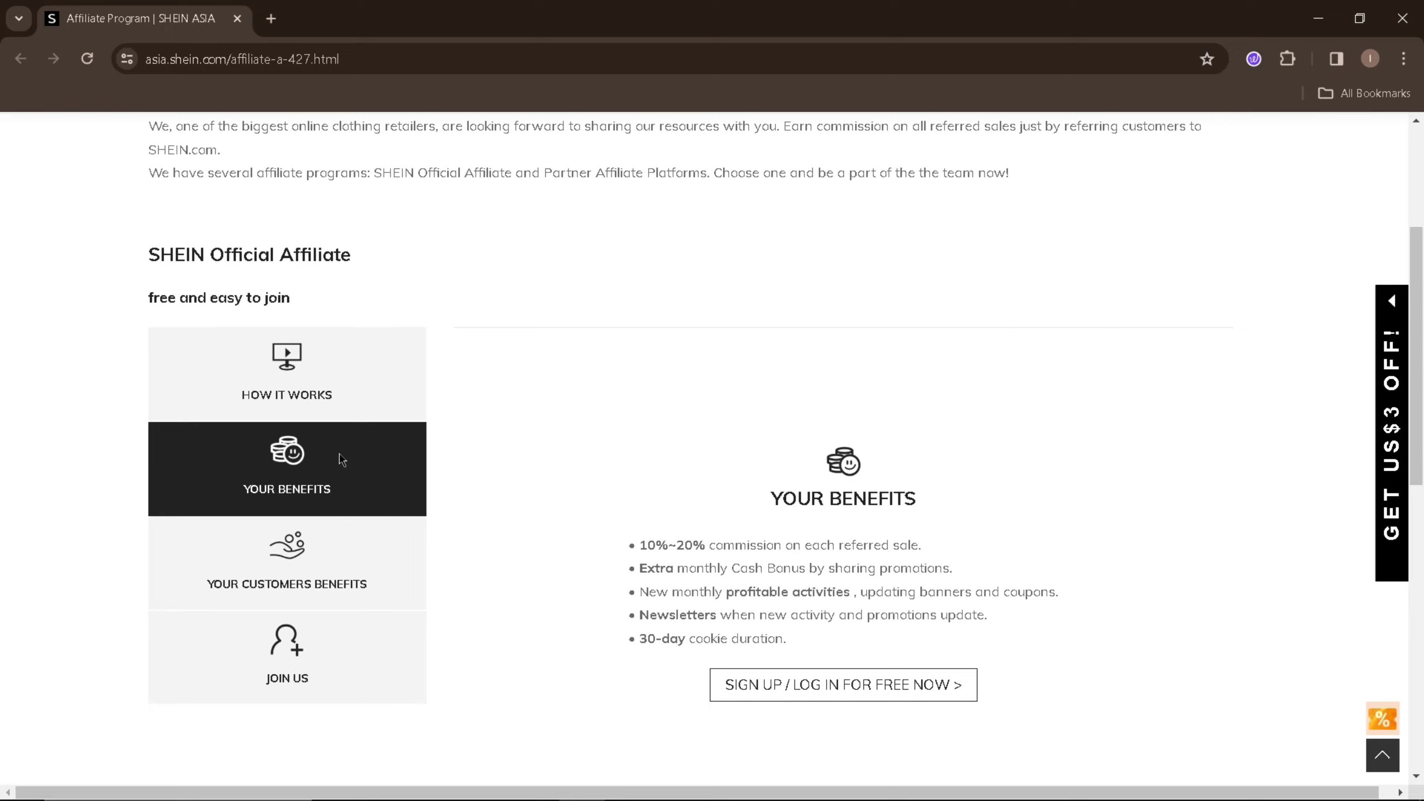
- Open the Sign Up Publisher Program registration form in a new tab via SIGN UP / LOG IN FOR FREE NOW
mouse_move(343, 556)
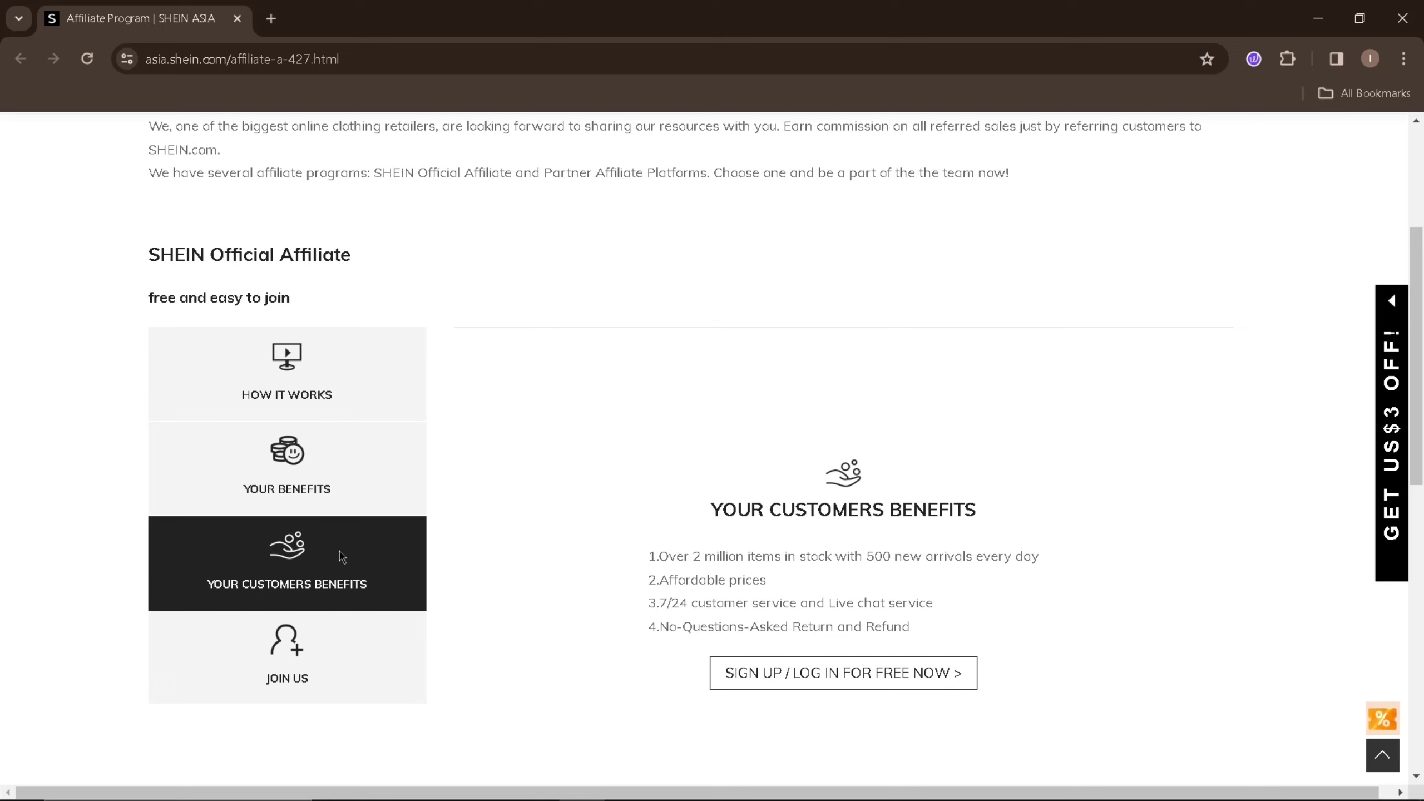
mouse_move(369, 699)
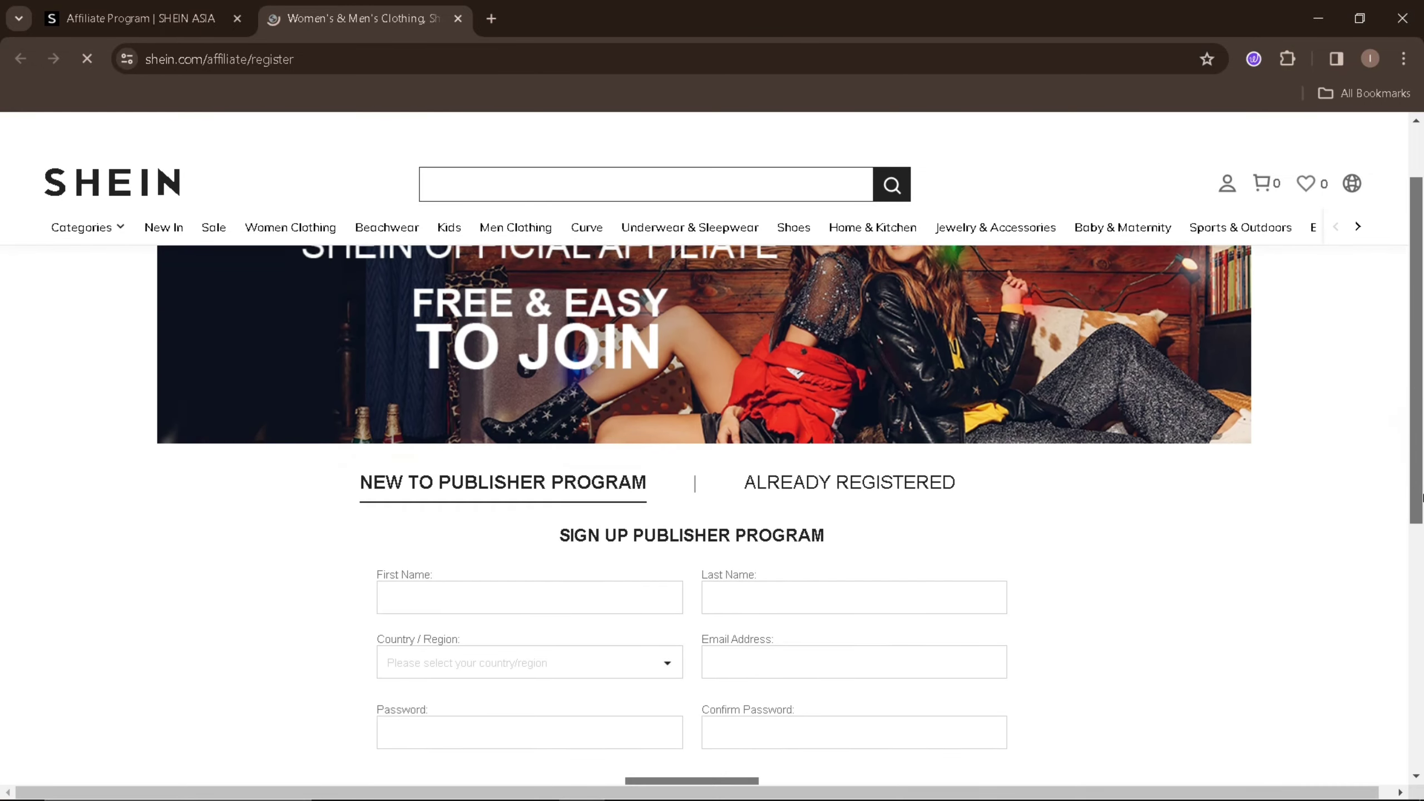
- Enter the applicant's first and last name and choose Philippines as Country/Region
scroll(712, 449, "down", 3)
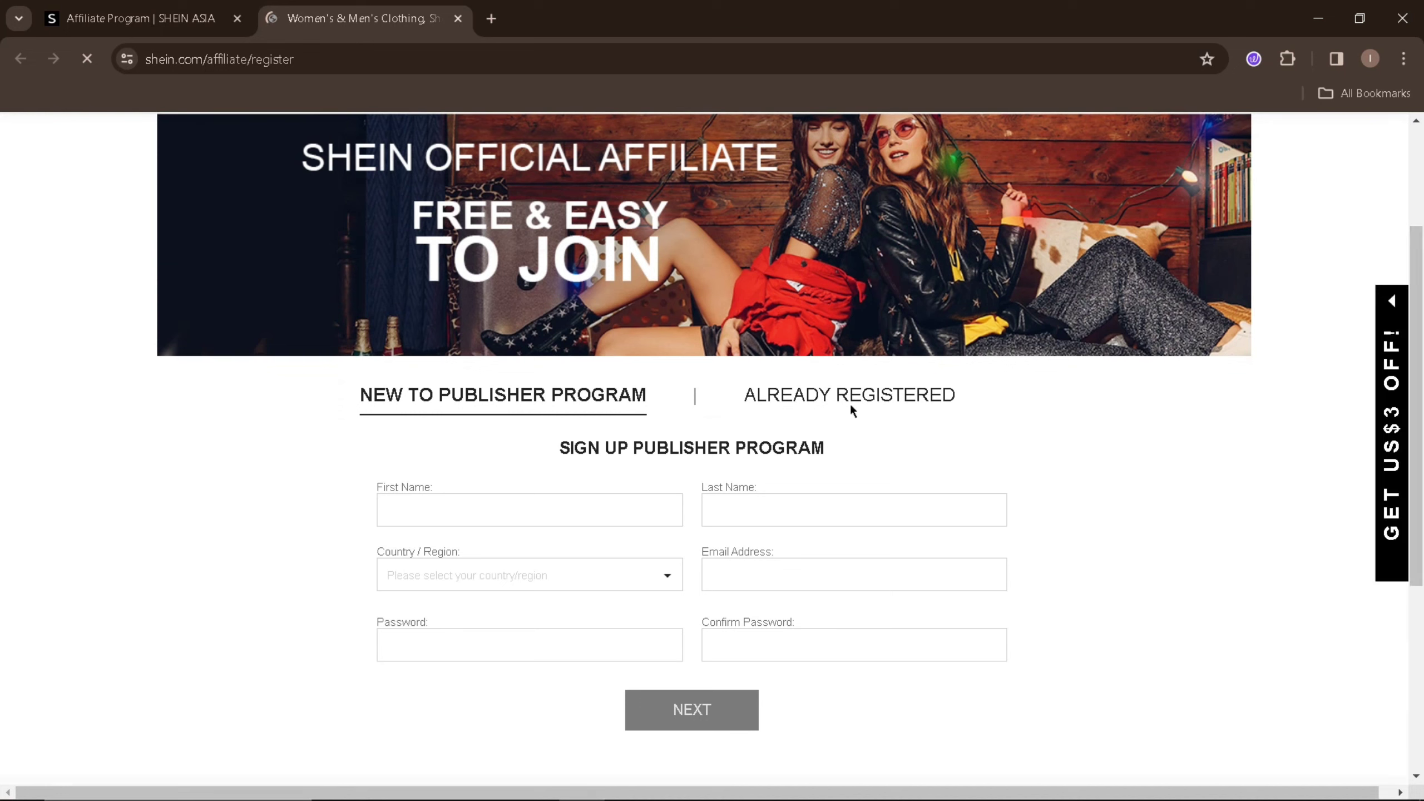
left_click(566, 508)
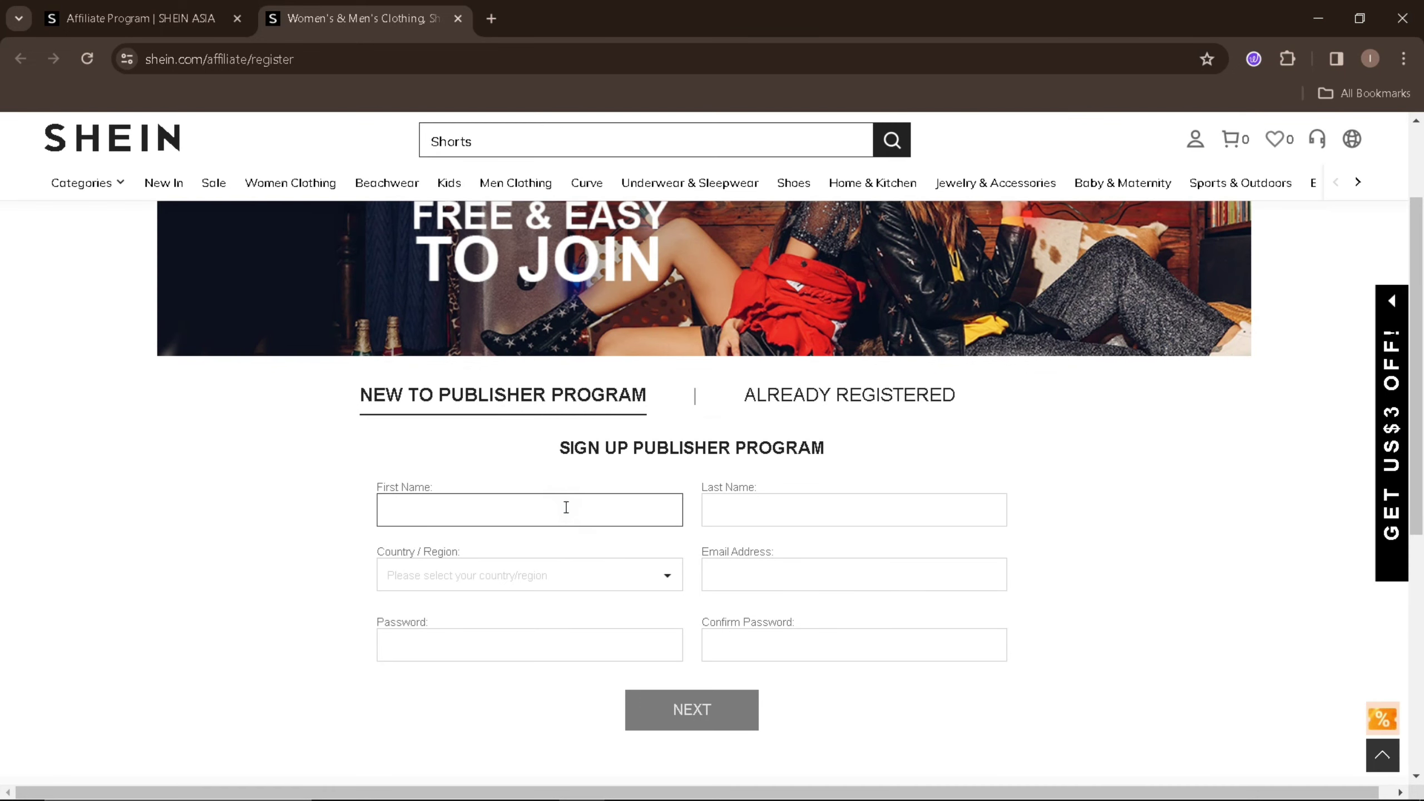
left_click(436, 511)
left_click(757, 511)
left_click(628, 578)
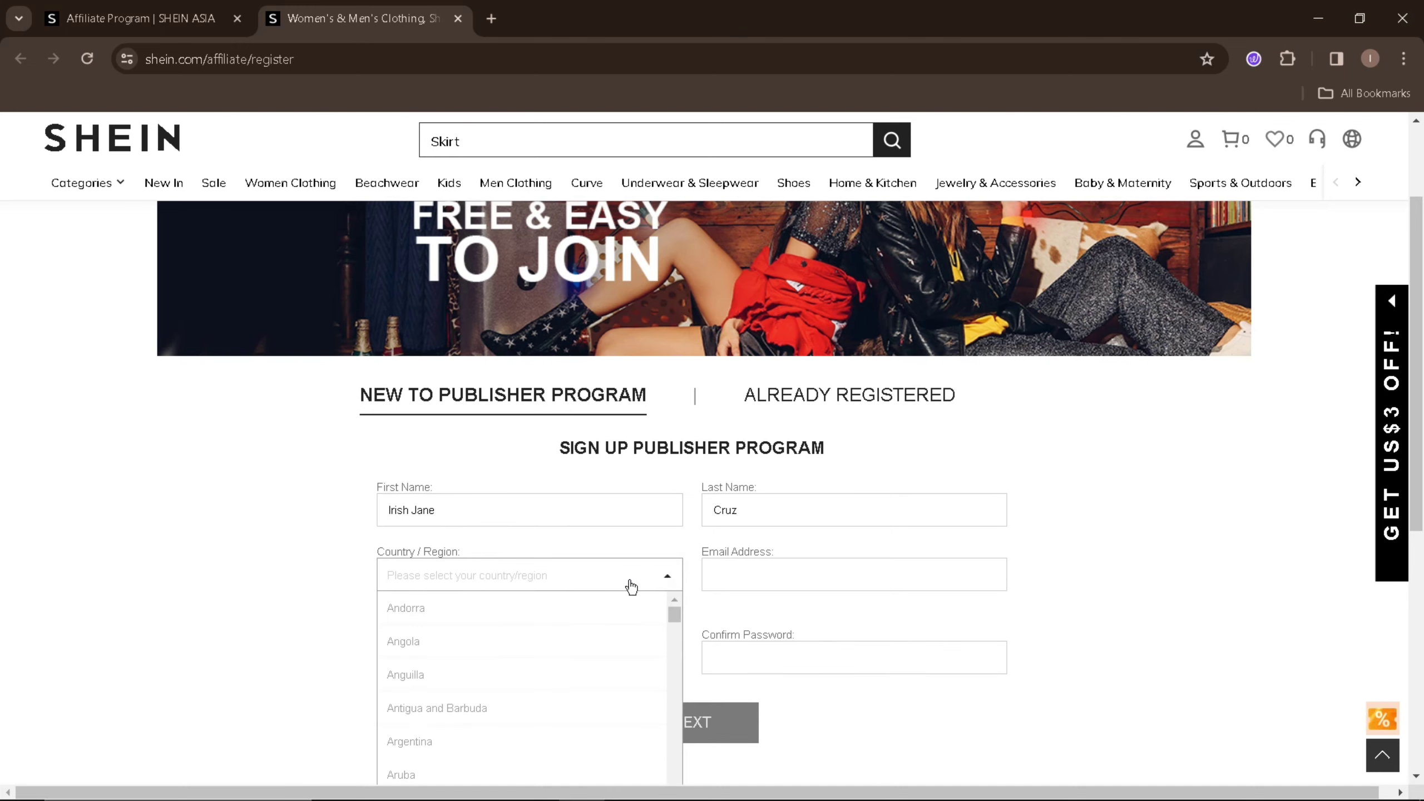
left_click_drag(672, 610, 693, 789)
scroll(674, 773, "down", 2)
left_click(400, 754)
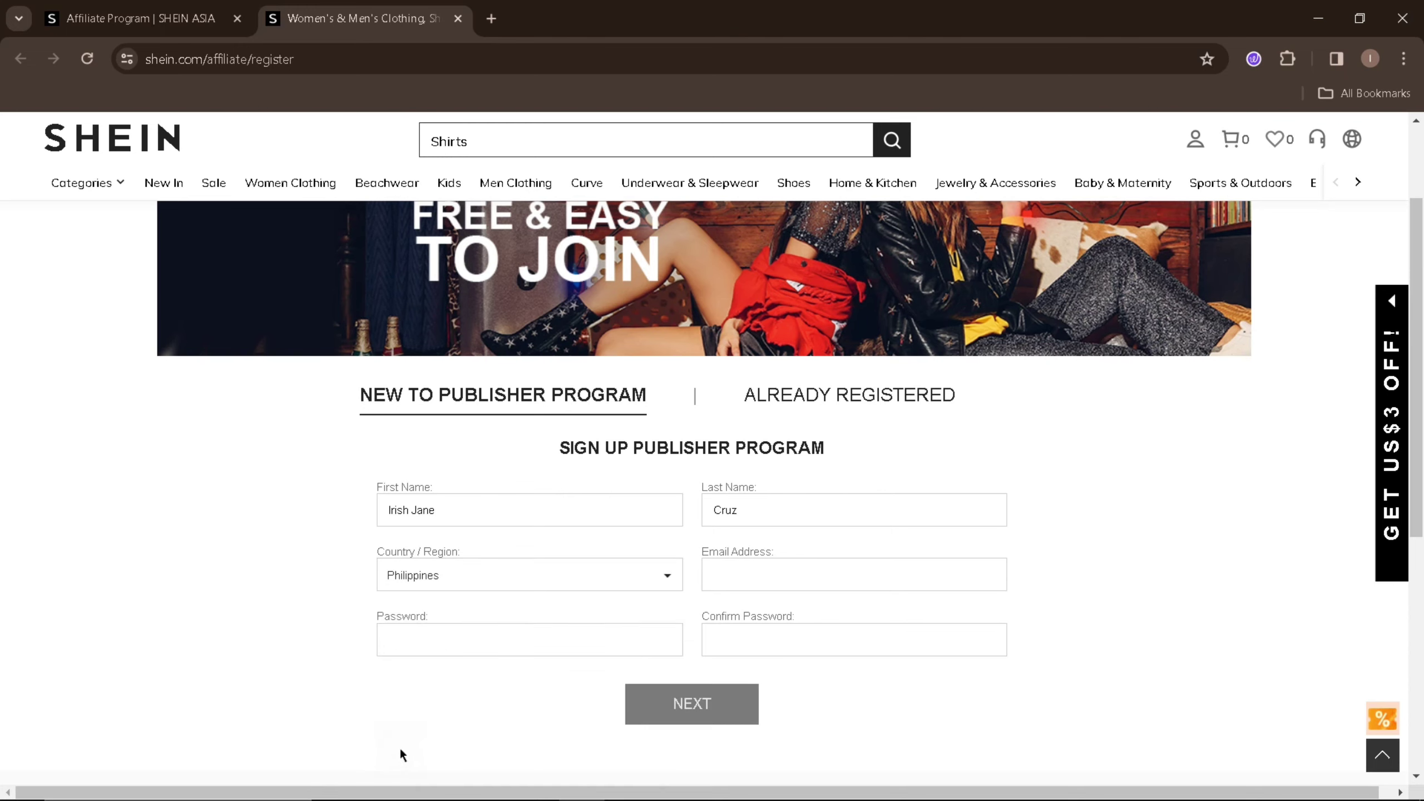
- Fill in the applicant's e-mail address, account password and its confirmation, then submit the form
left_click(798, 558)
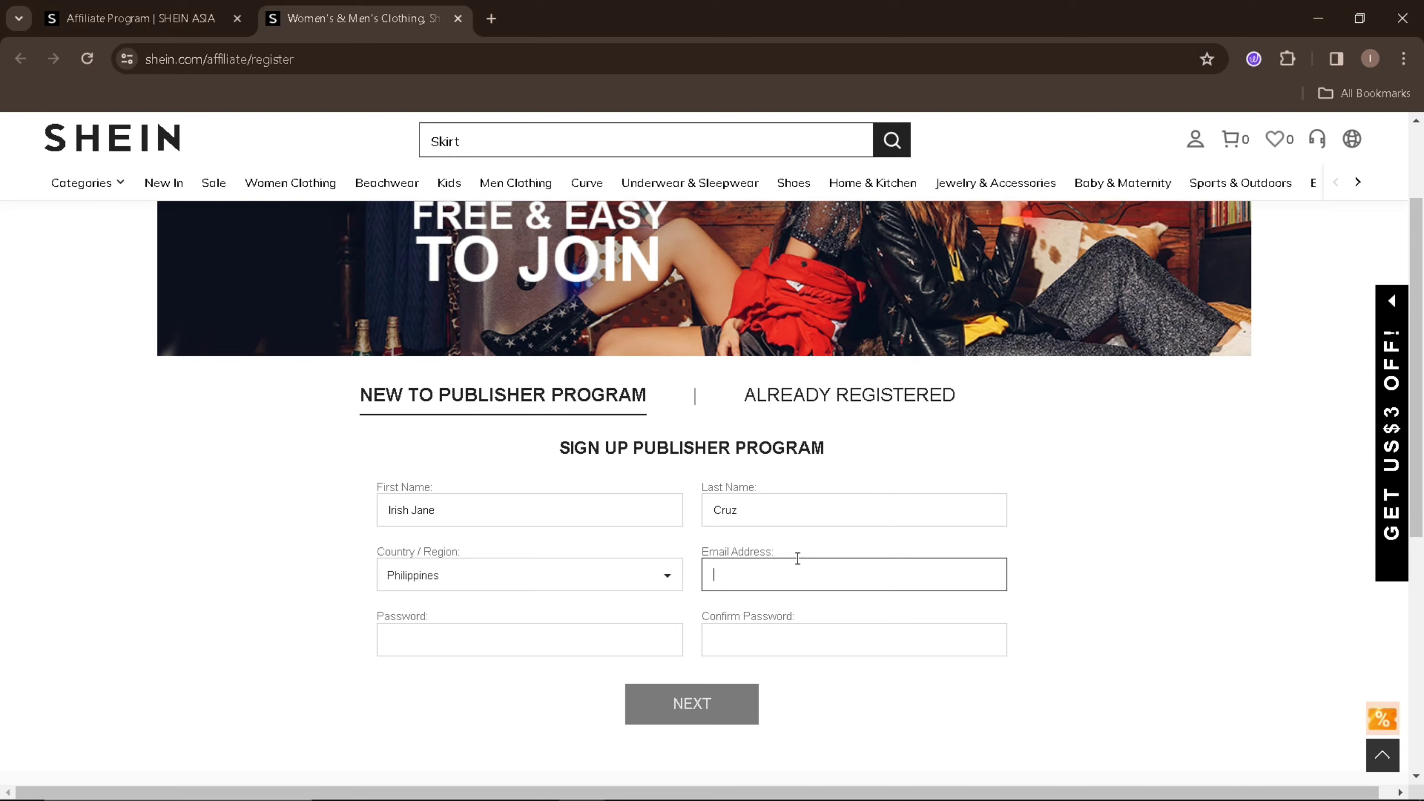
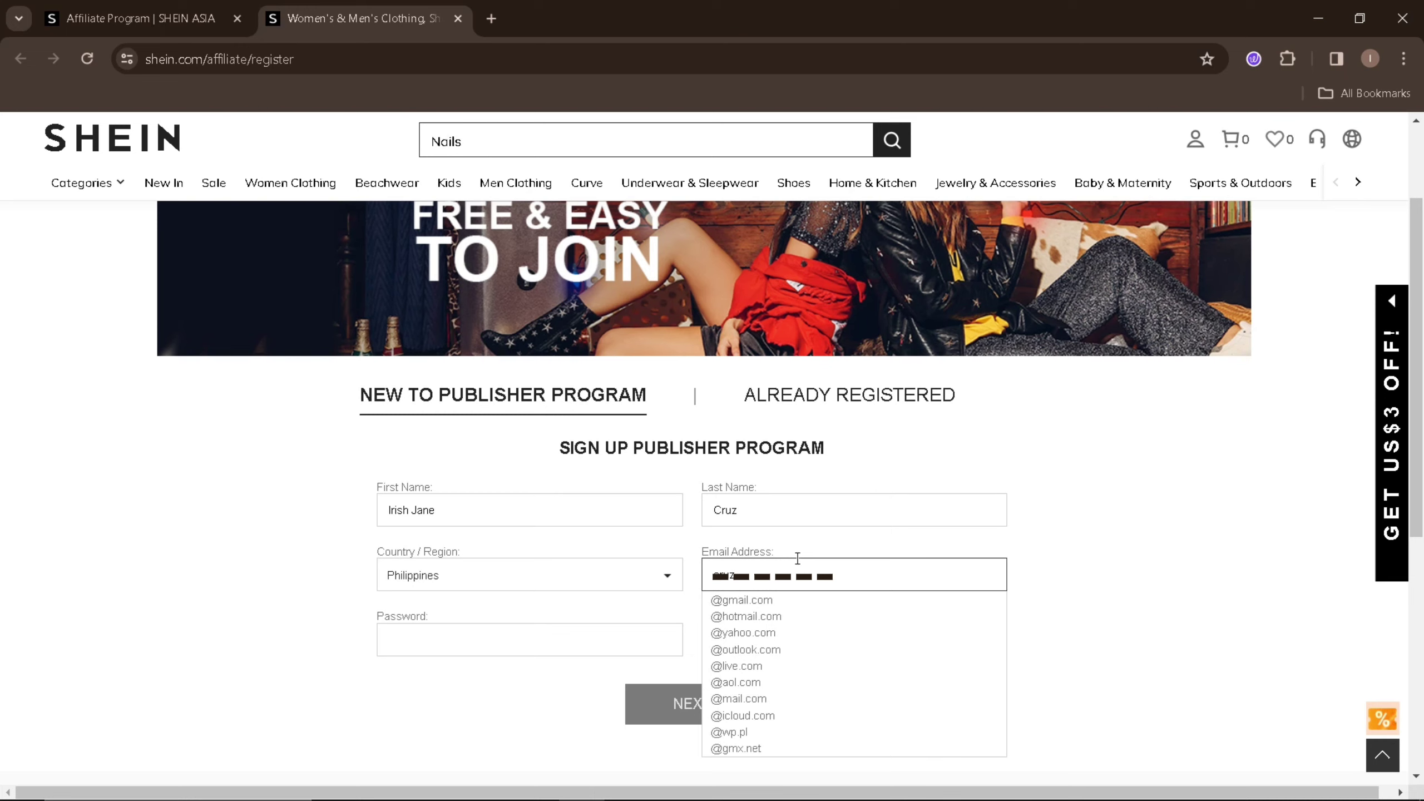
left_click(584, 651)
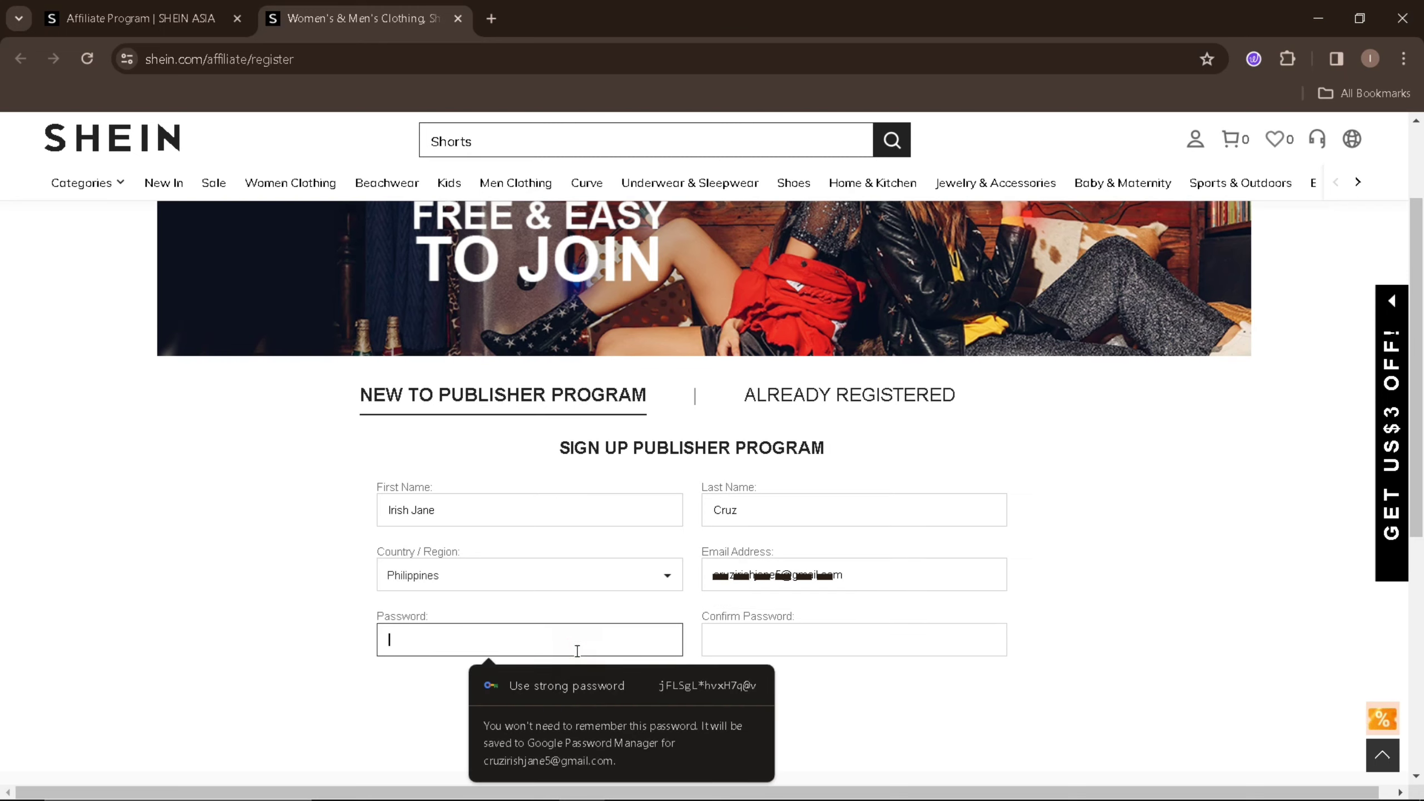
type("••••••••••")
left_click(733, 649)
type("••••••••••")
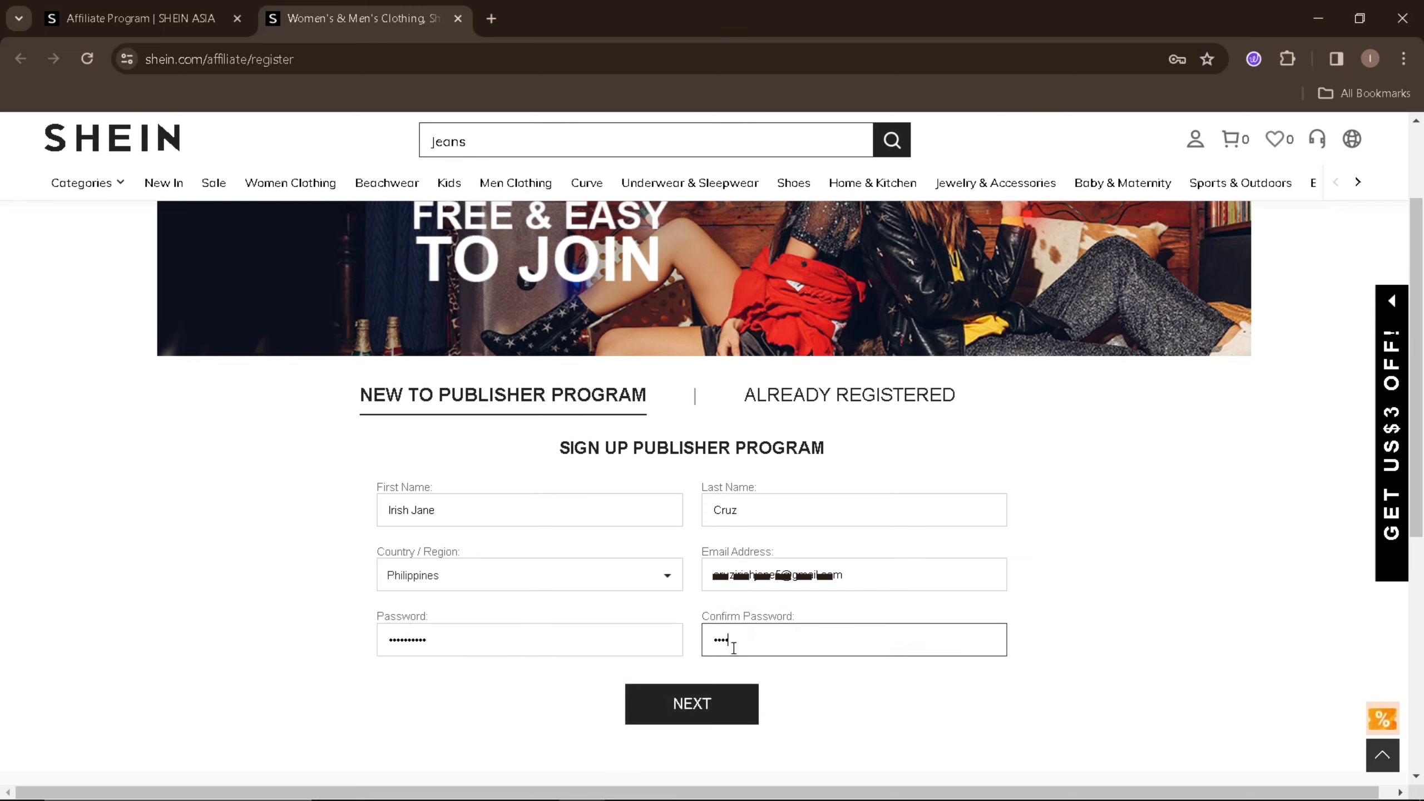
left_click(735, 728)
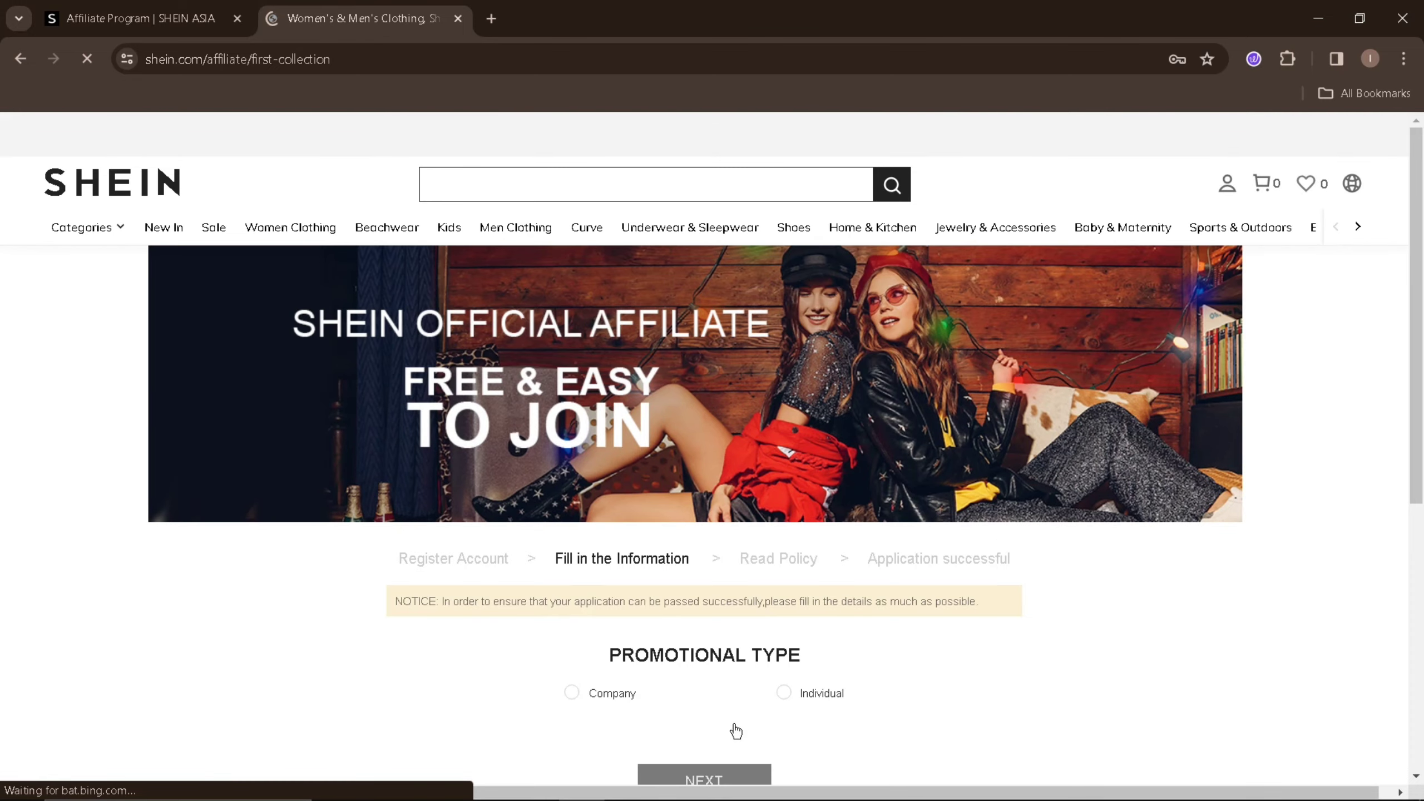
- Dismiss the save-password offer, choose Individual as promotional type, and dismiss the notifications request
scroll(736, 731, "down", 2)
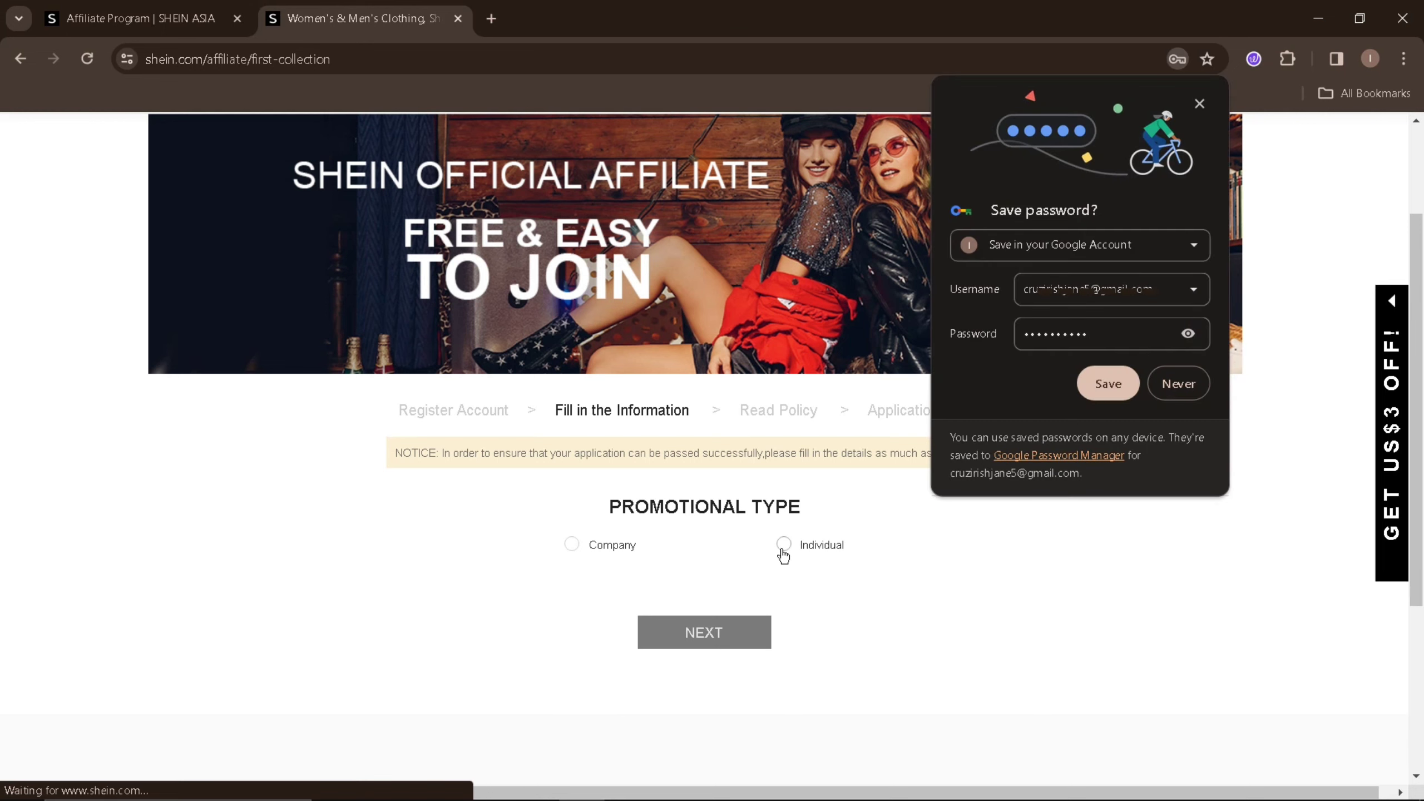
left_click(1199, 104)
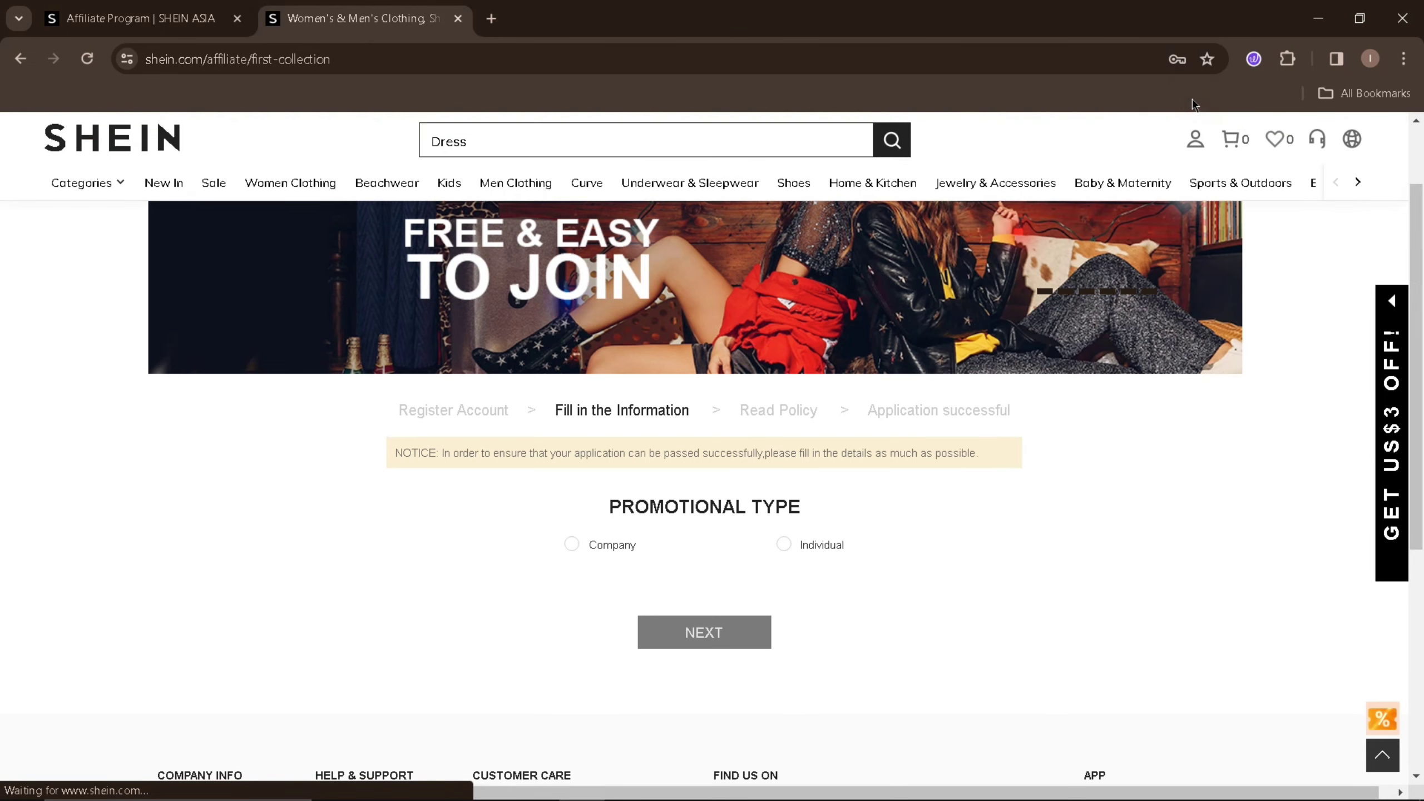
left_click(783, 548)
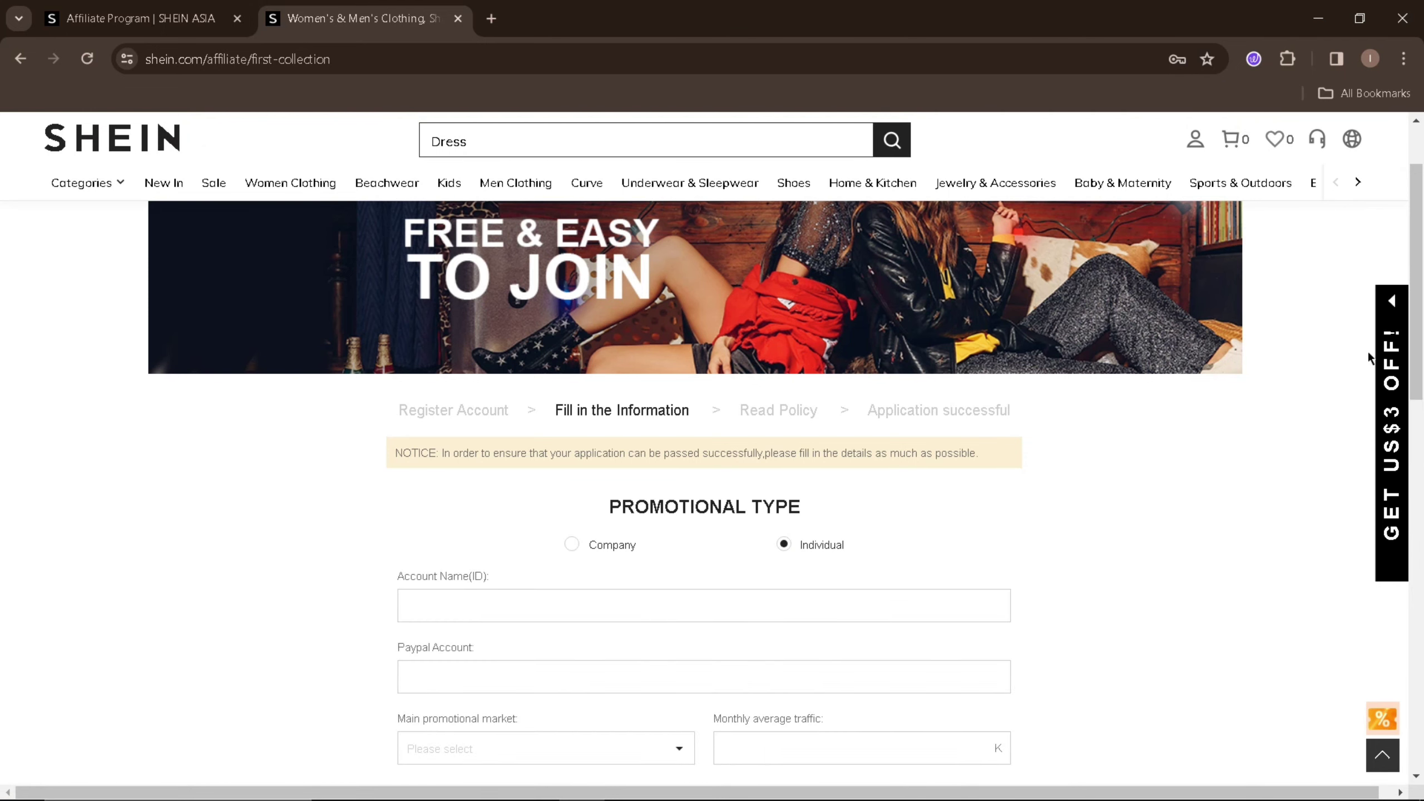
scroll(1052, 572, "down", 1)
scroll(704, 449, "down", 2)
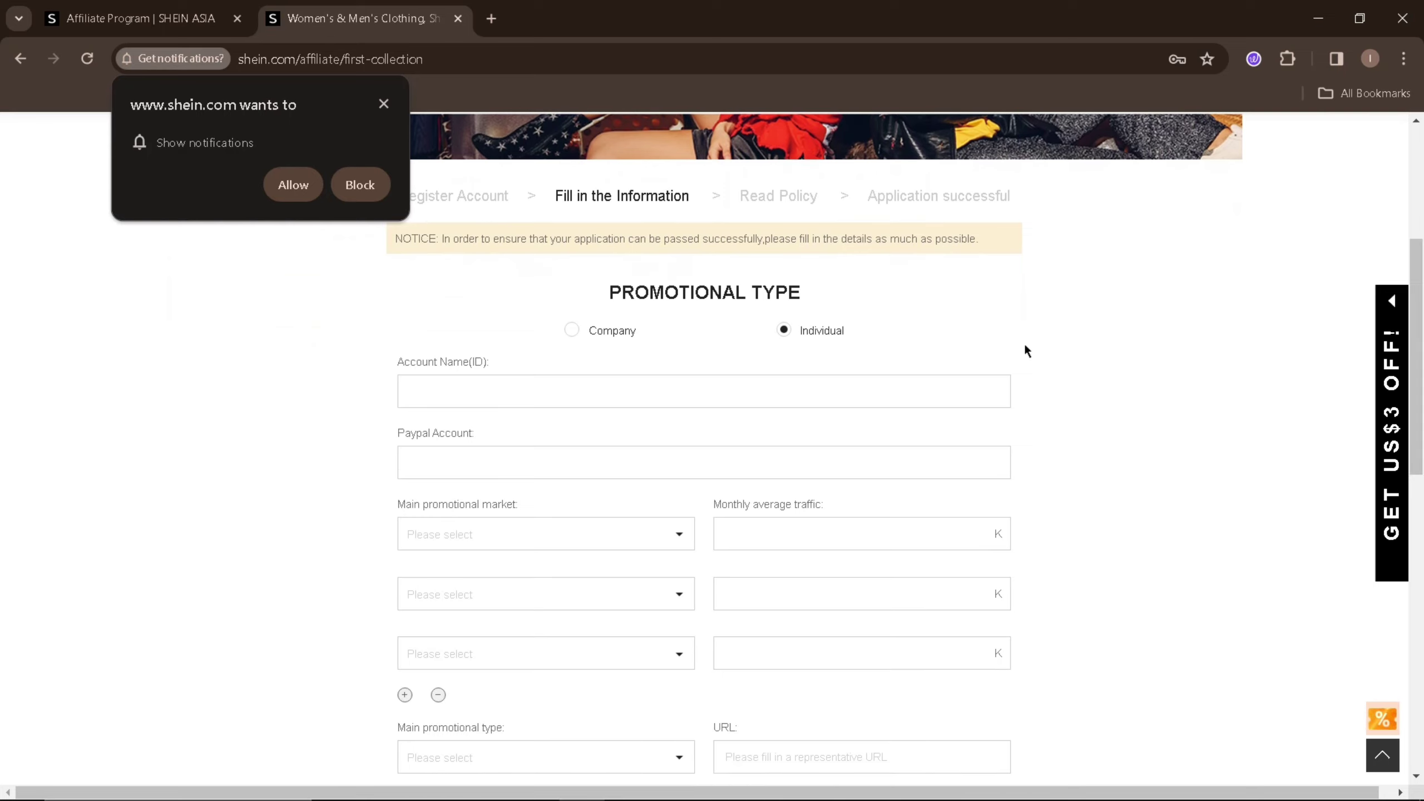
left_click(382, 103)
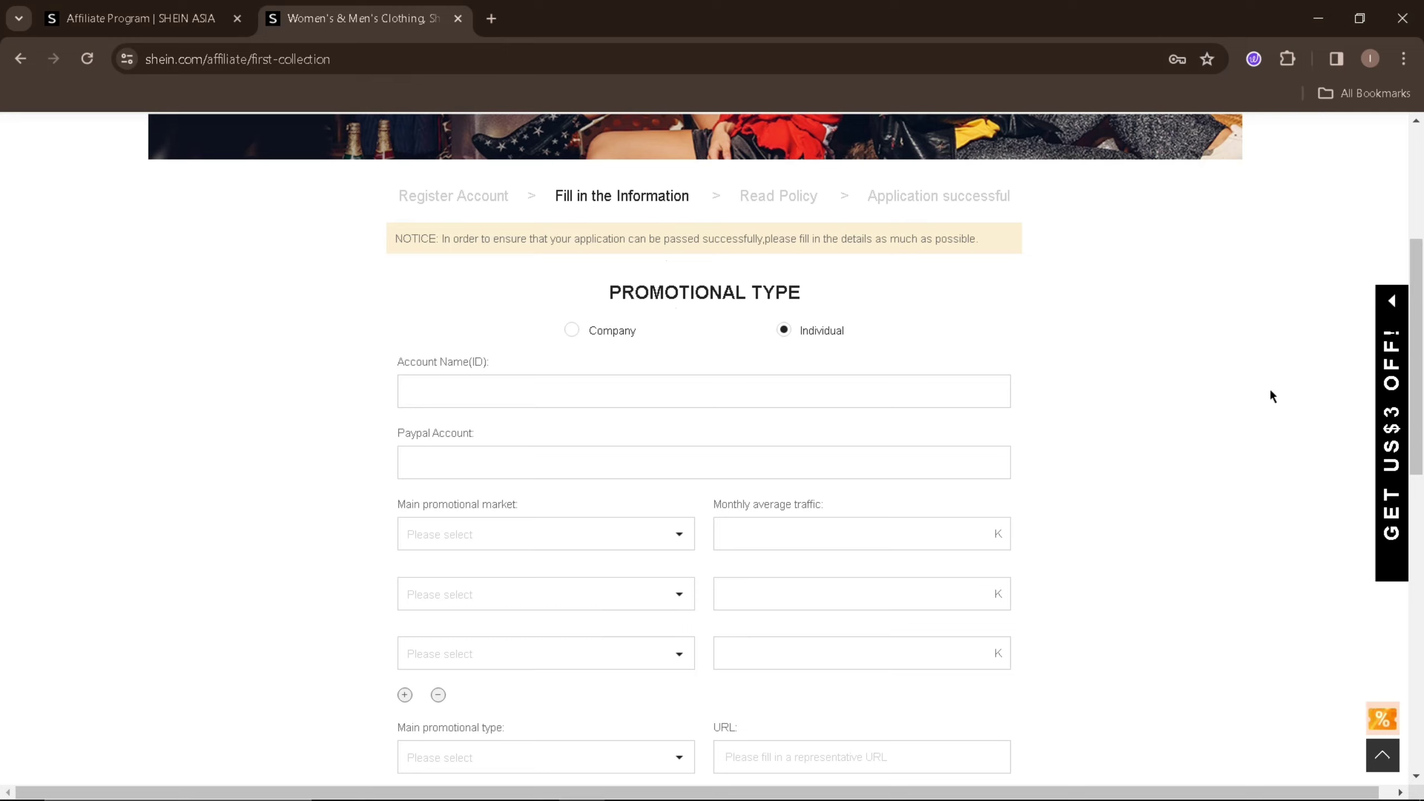
- Set Philippines as the main promotional market and 10.00K monthly average traffic
scroll(1417, 365, "down", 1)
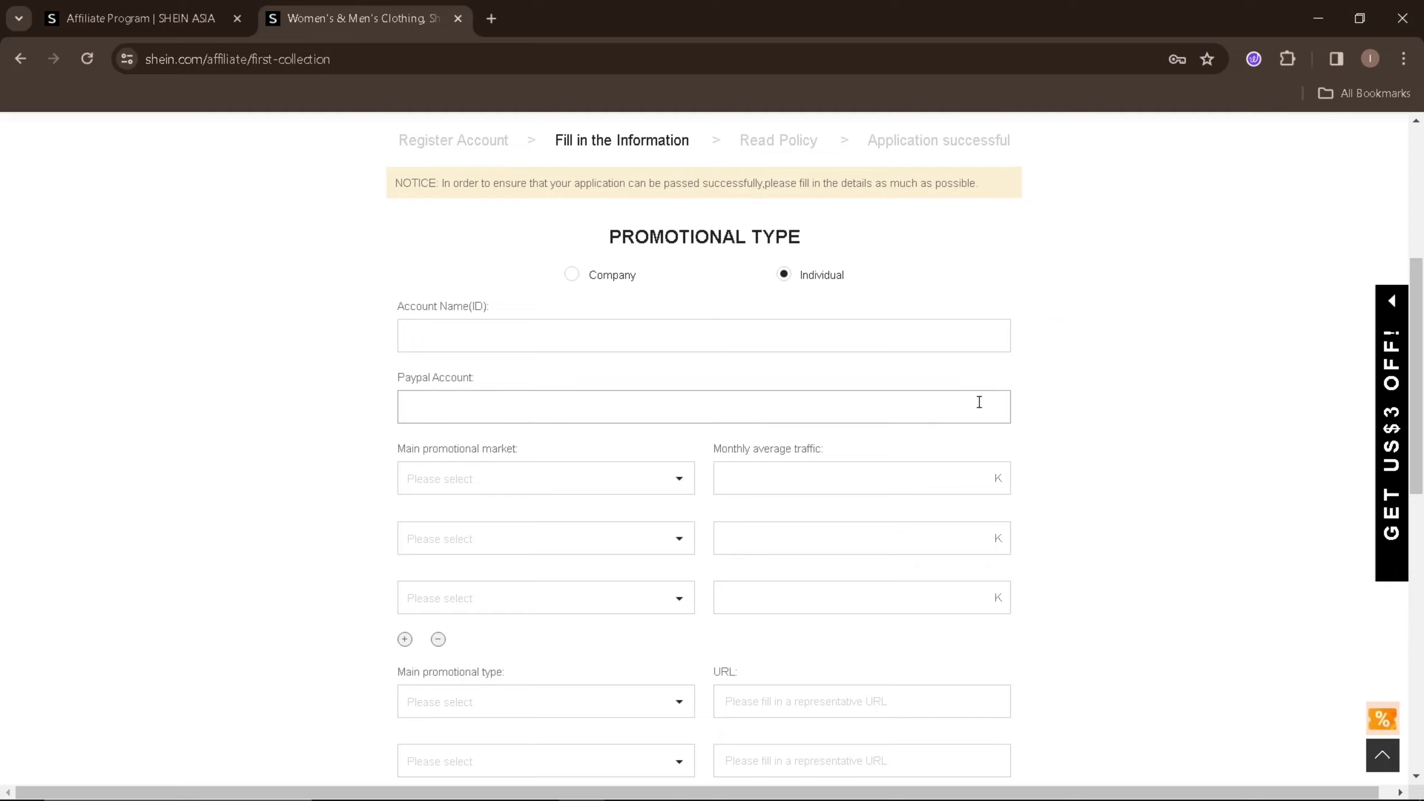
left_click(684, 491)
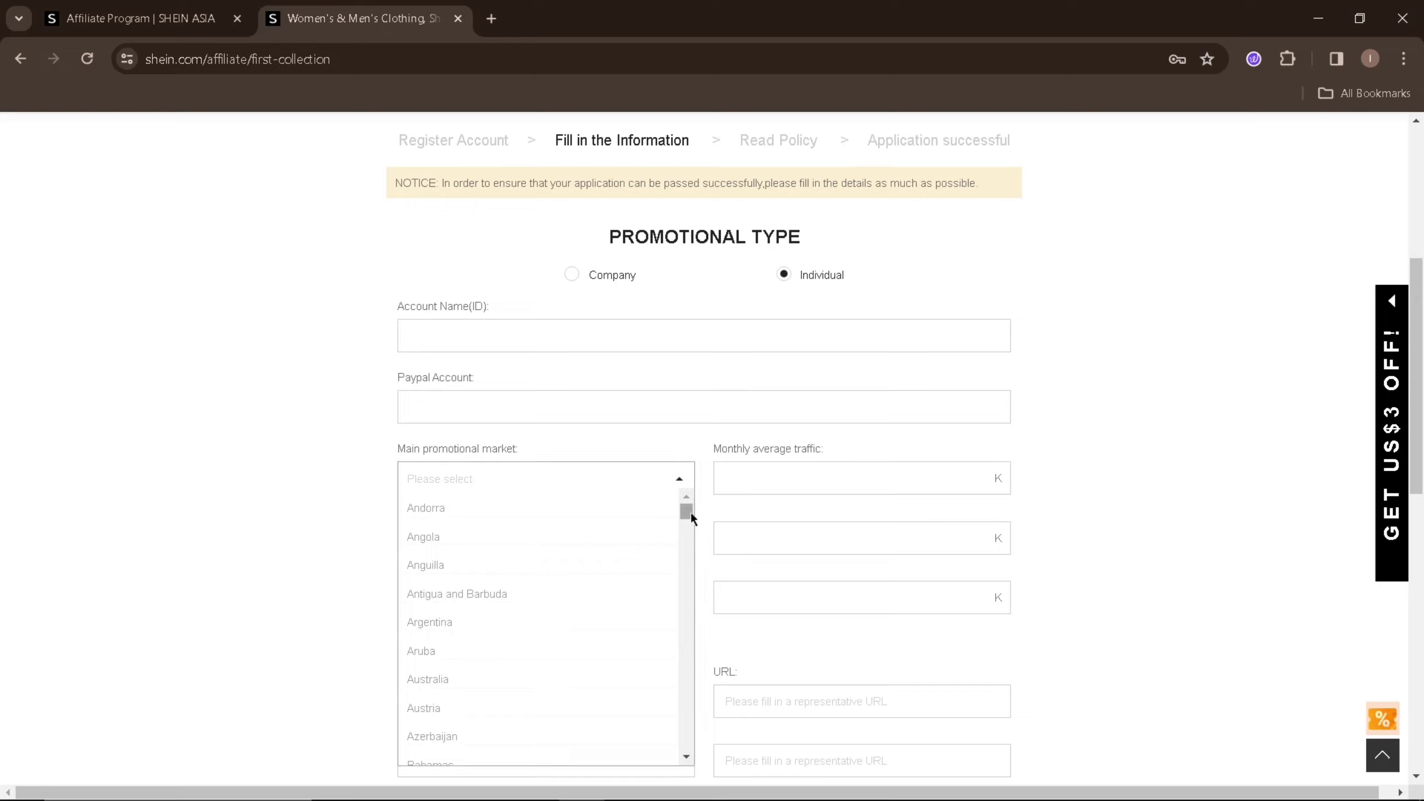
left_click_drag(688, 512, 708, 679)
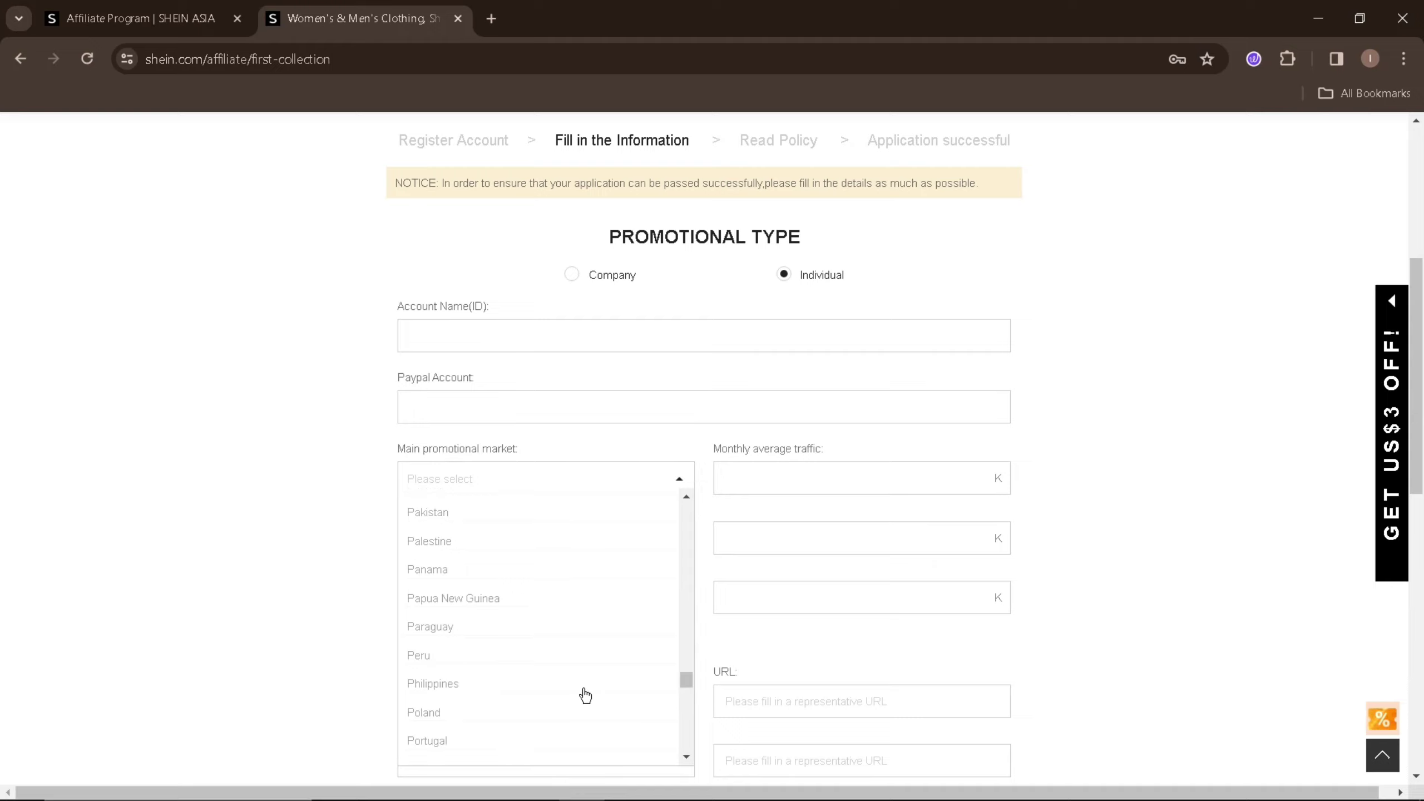
left_click(519, 690)
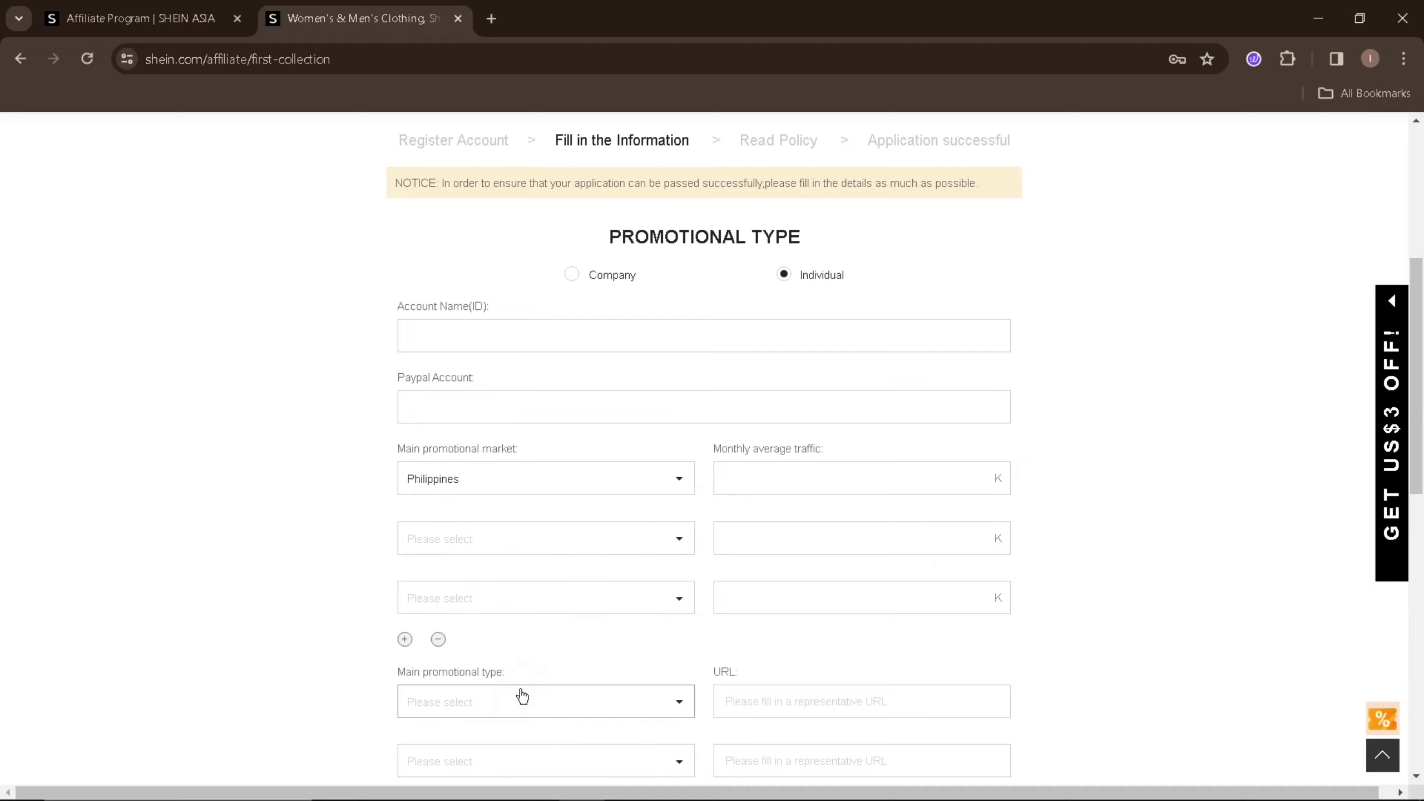
left_click(851, 486)
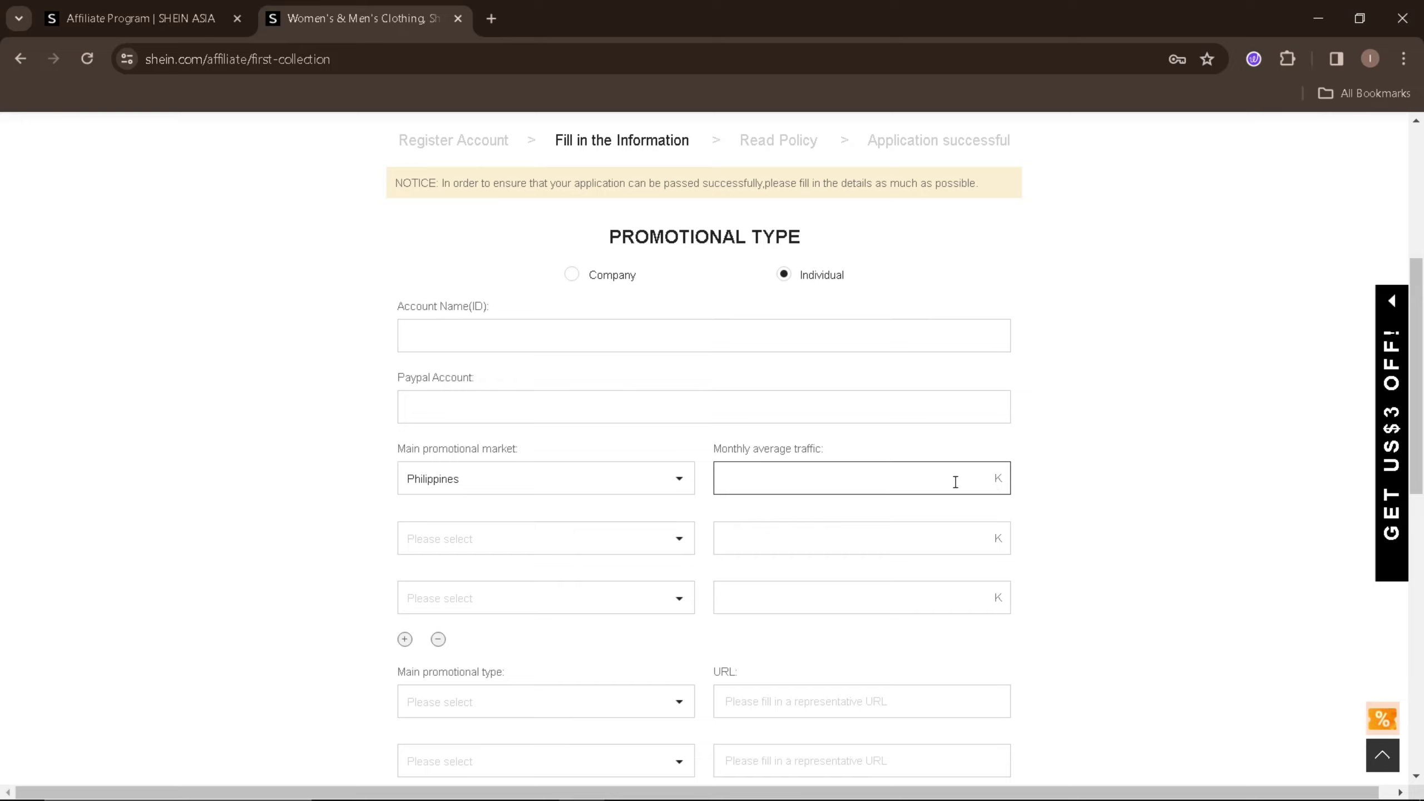
type("10")
left_click(1166, 499)
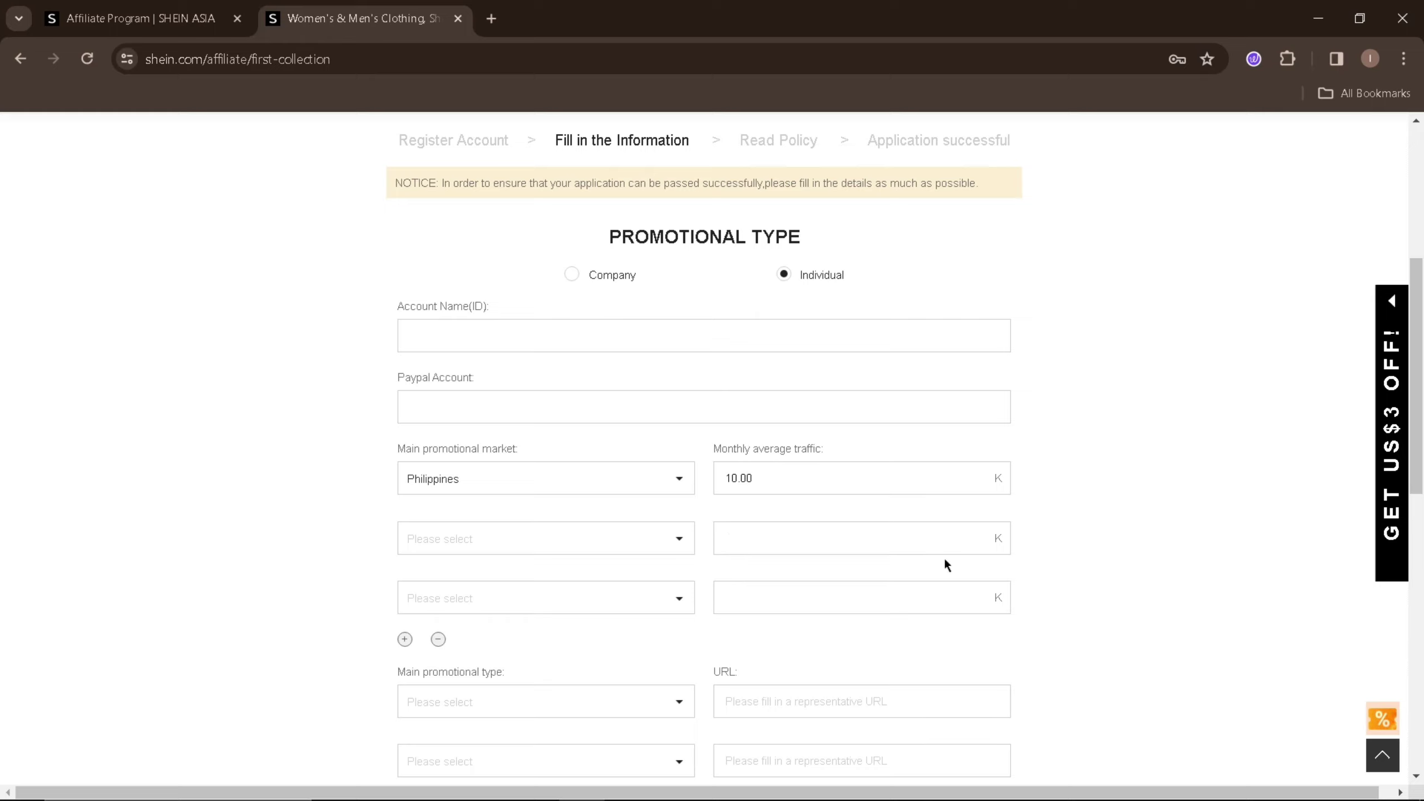
- Choose Video as the main promotional type
scroll(1261, 426, "down", 1)
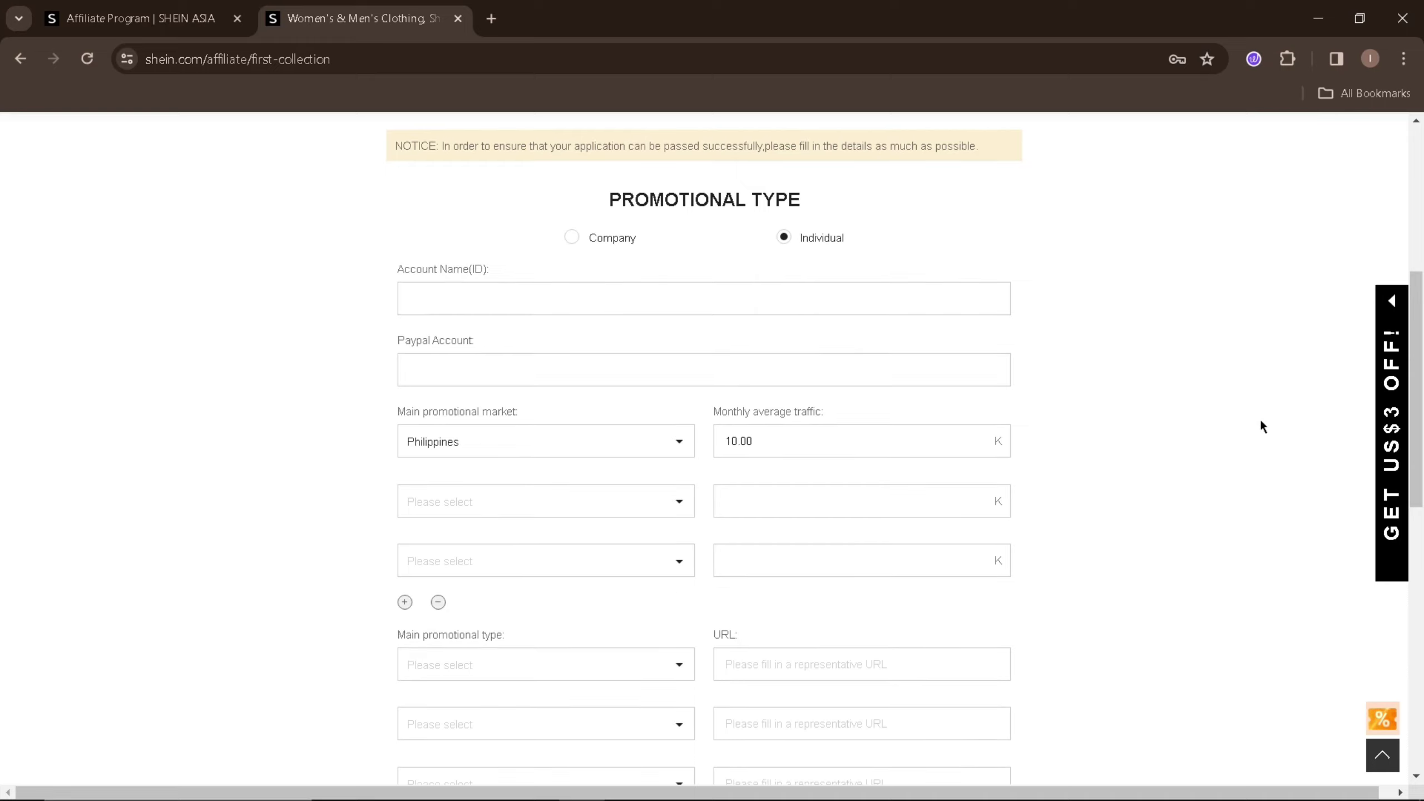
scroll(1261, 427, "down", 3)
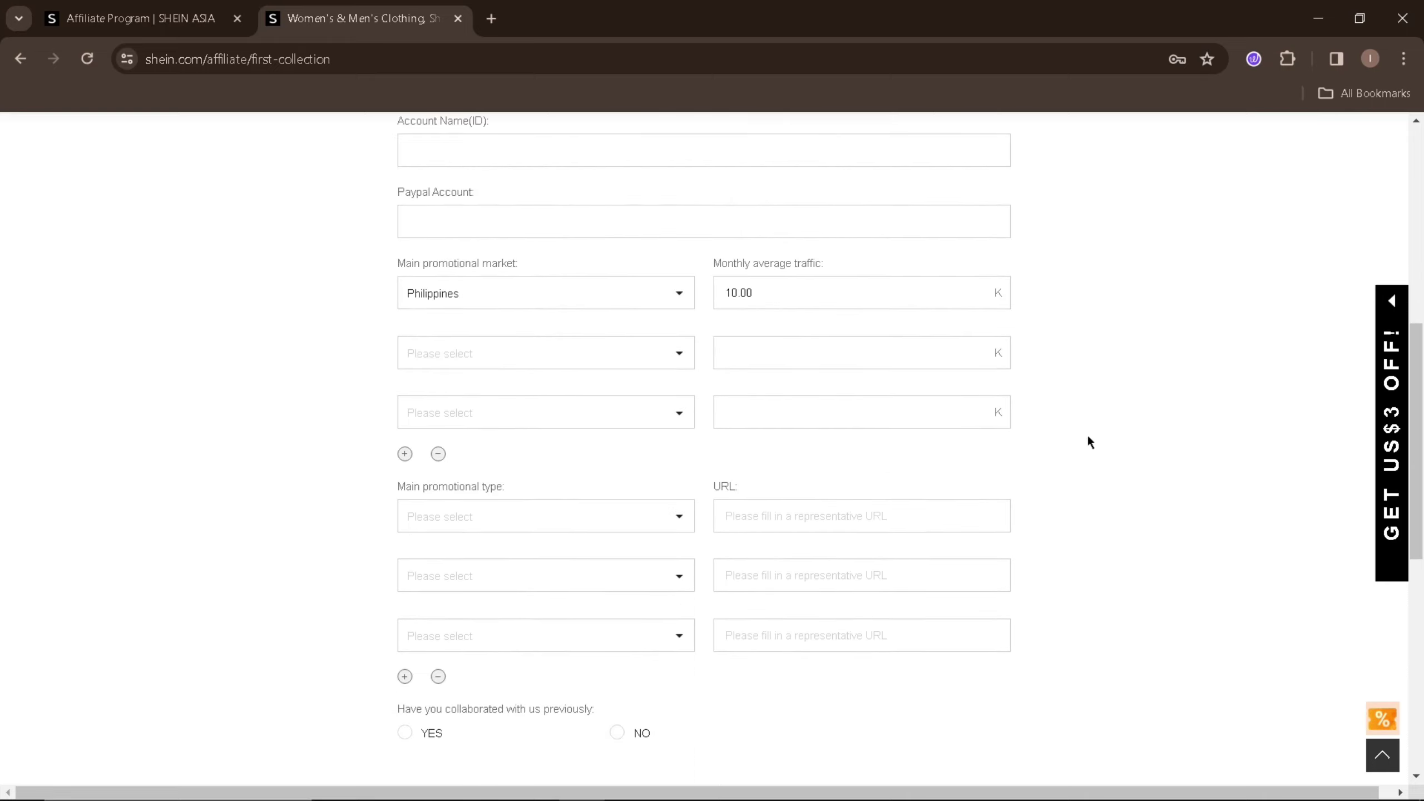
left_click(646, 528)
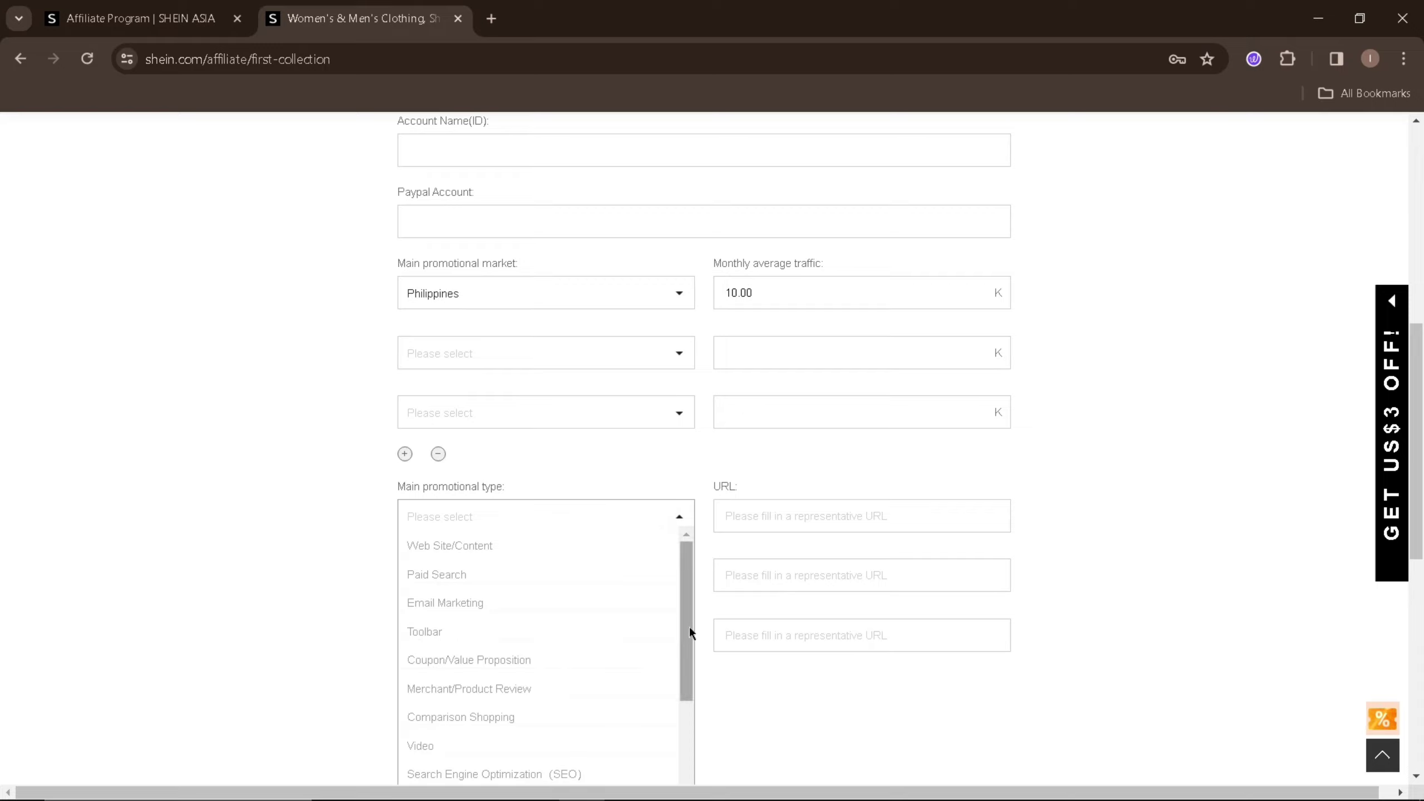
left_click_drag(690, 626, 695, 740)
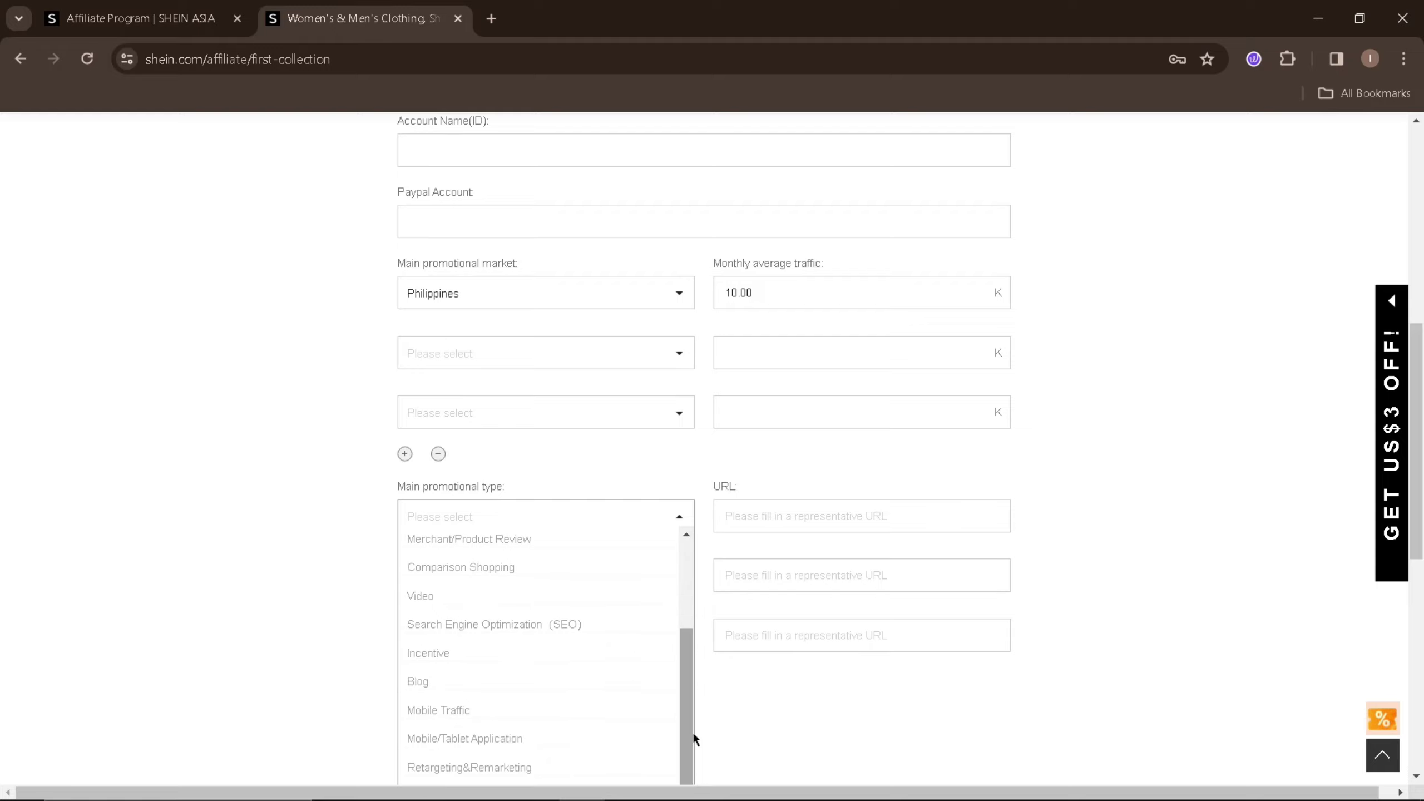
scroll(694, 738, "down", 2)
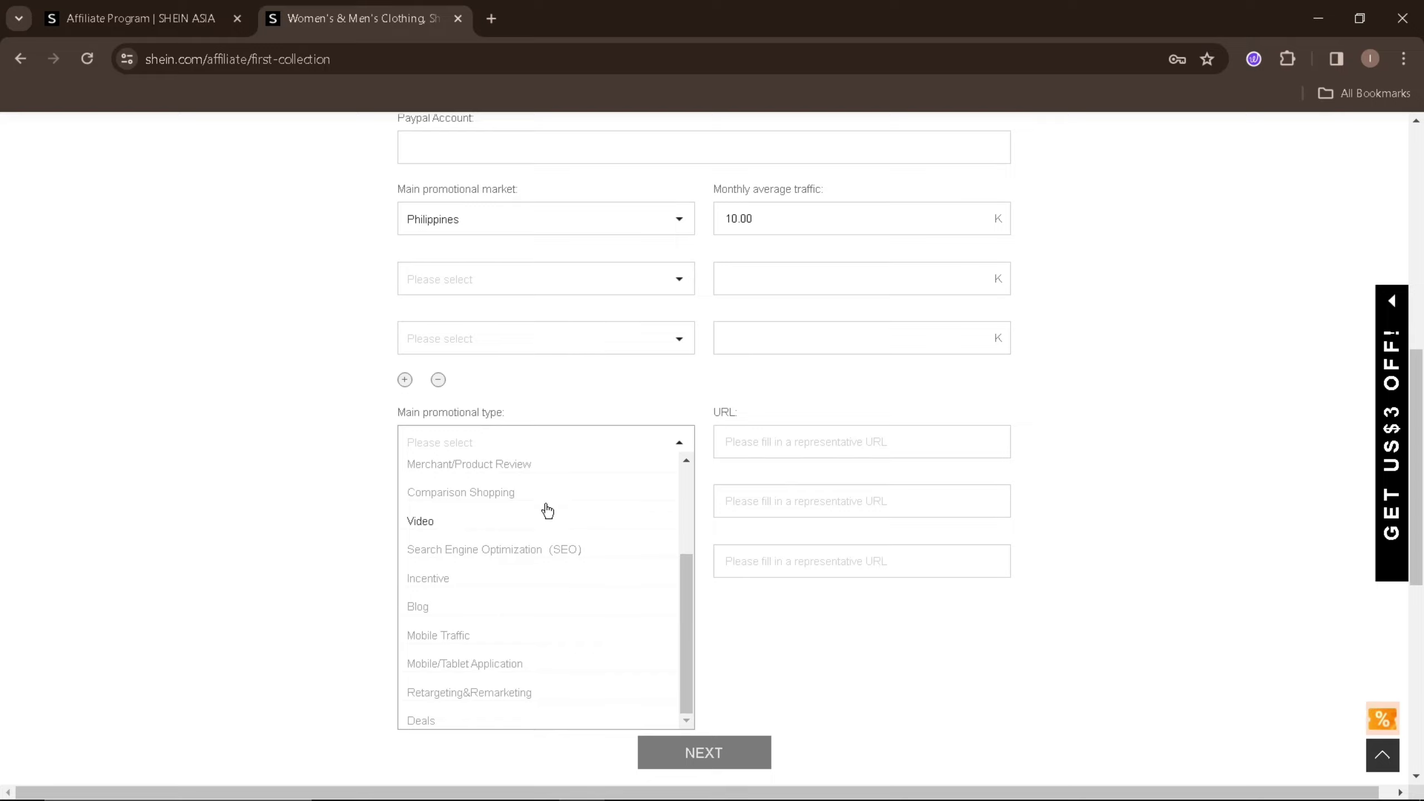
left_click(511, 527)
- Leave the representative URL empty and answer NO to previous collaboration with SHEIN
left_click(745, 430)
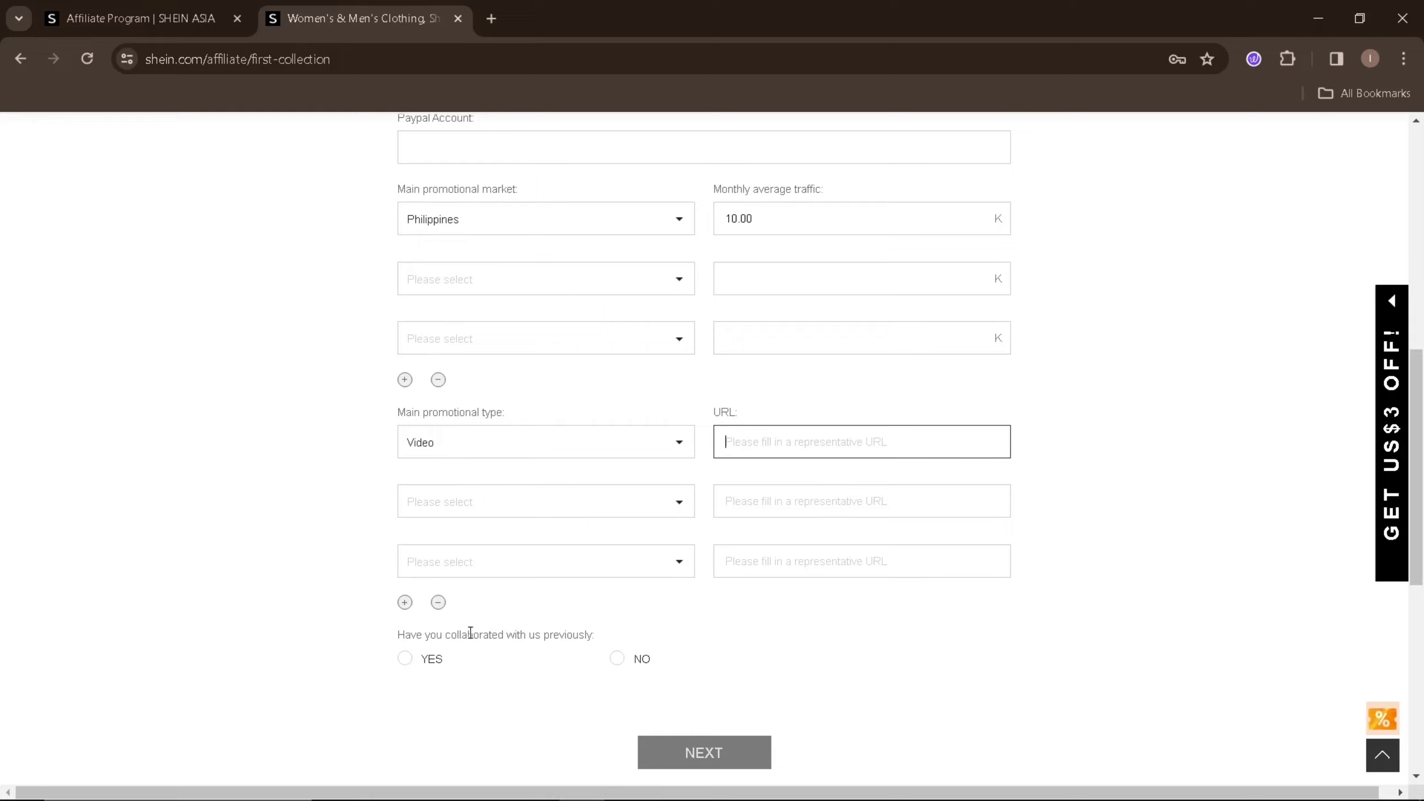
left_click(612, 660)
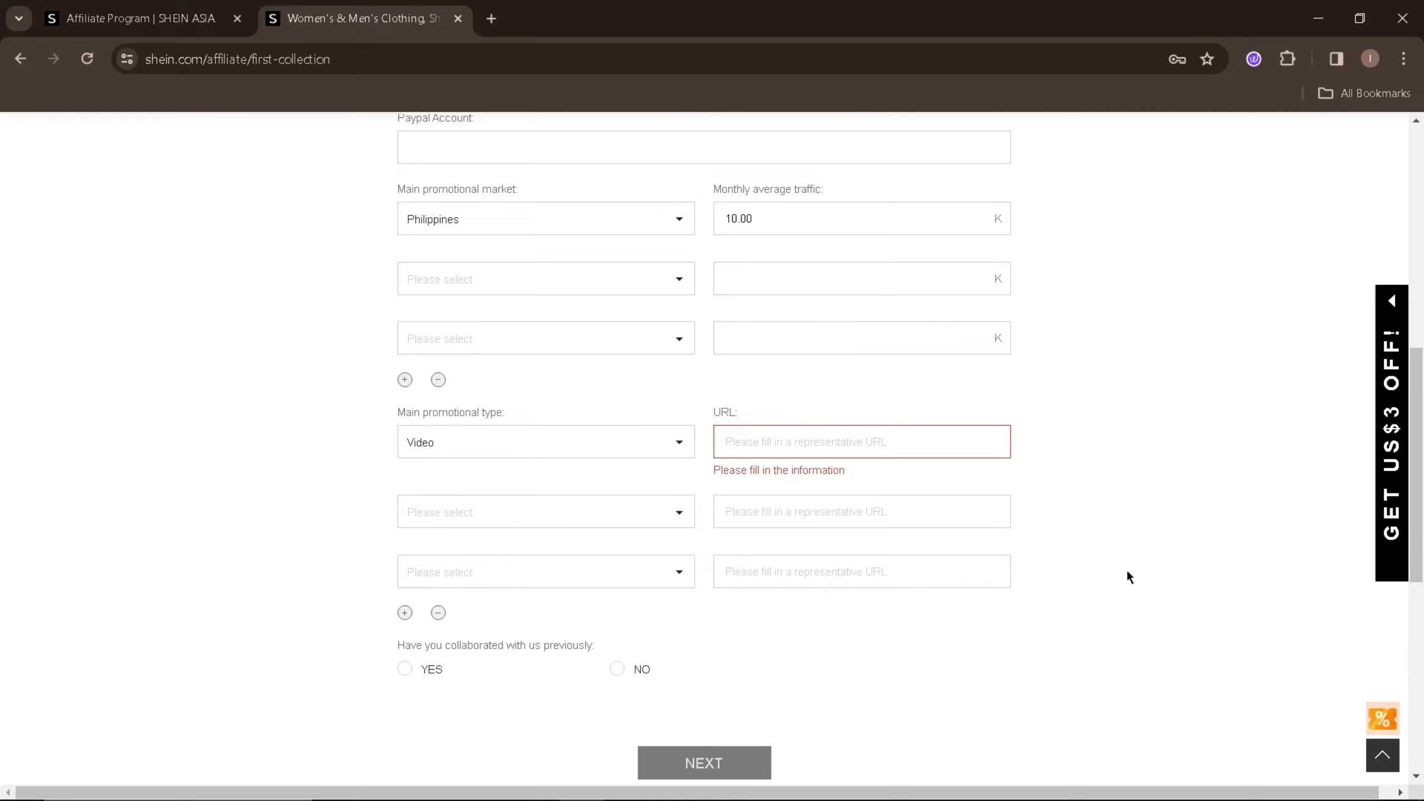
left_click(617, 669)
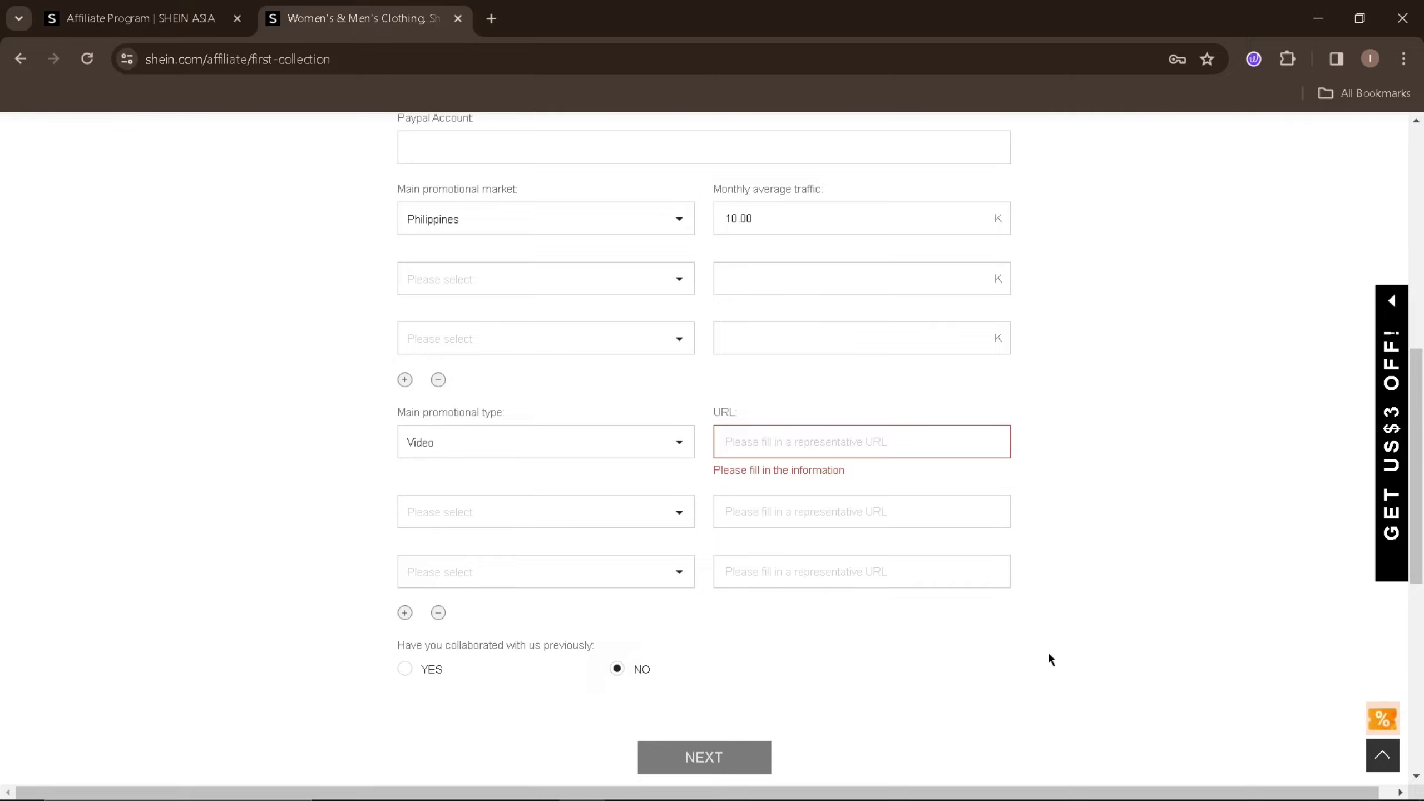
scroll(713, 449, "up", 6)
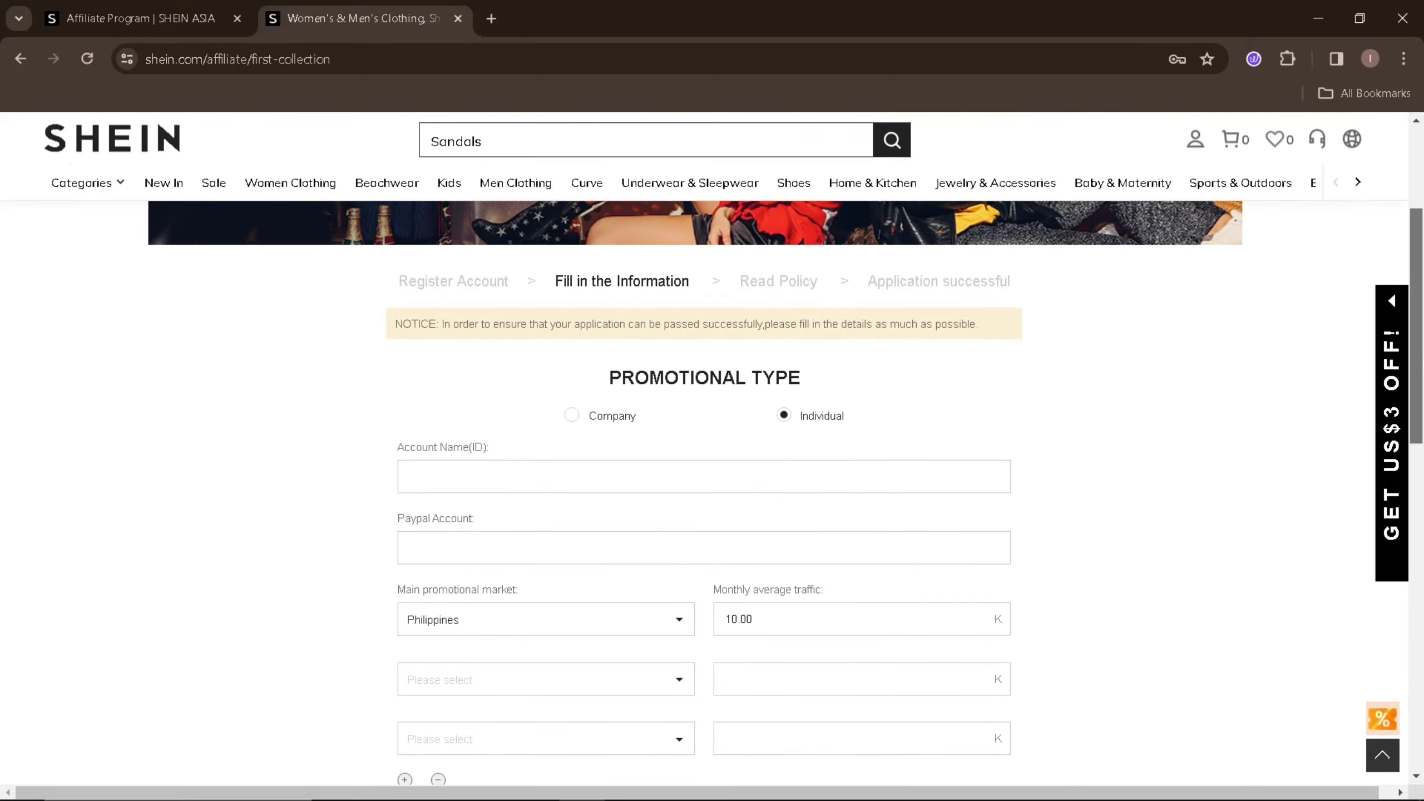
scroll(712, 449, "down", 5)
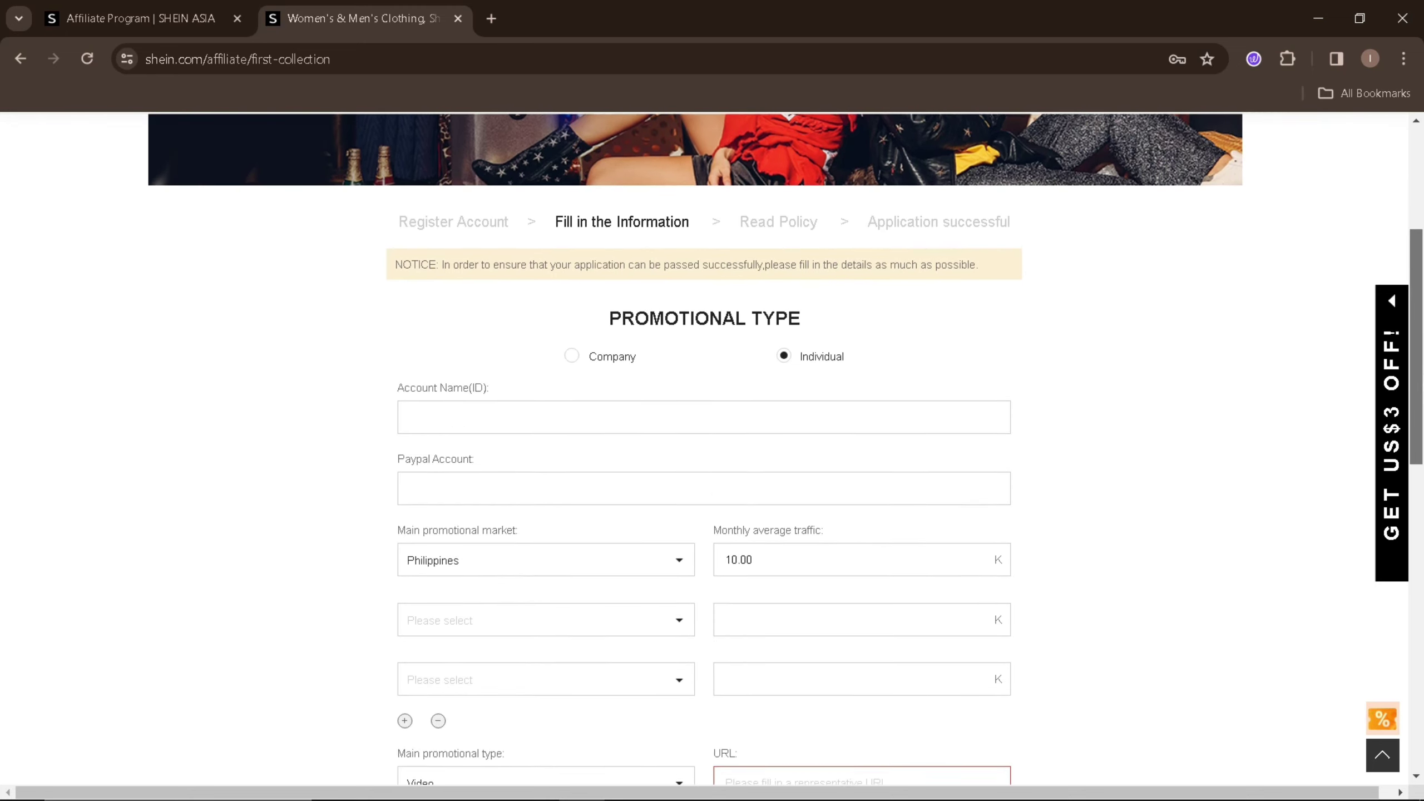
scroll(712, 449, "down", 2)
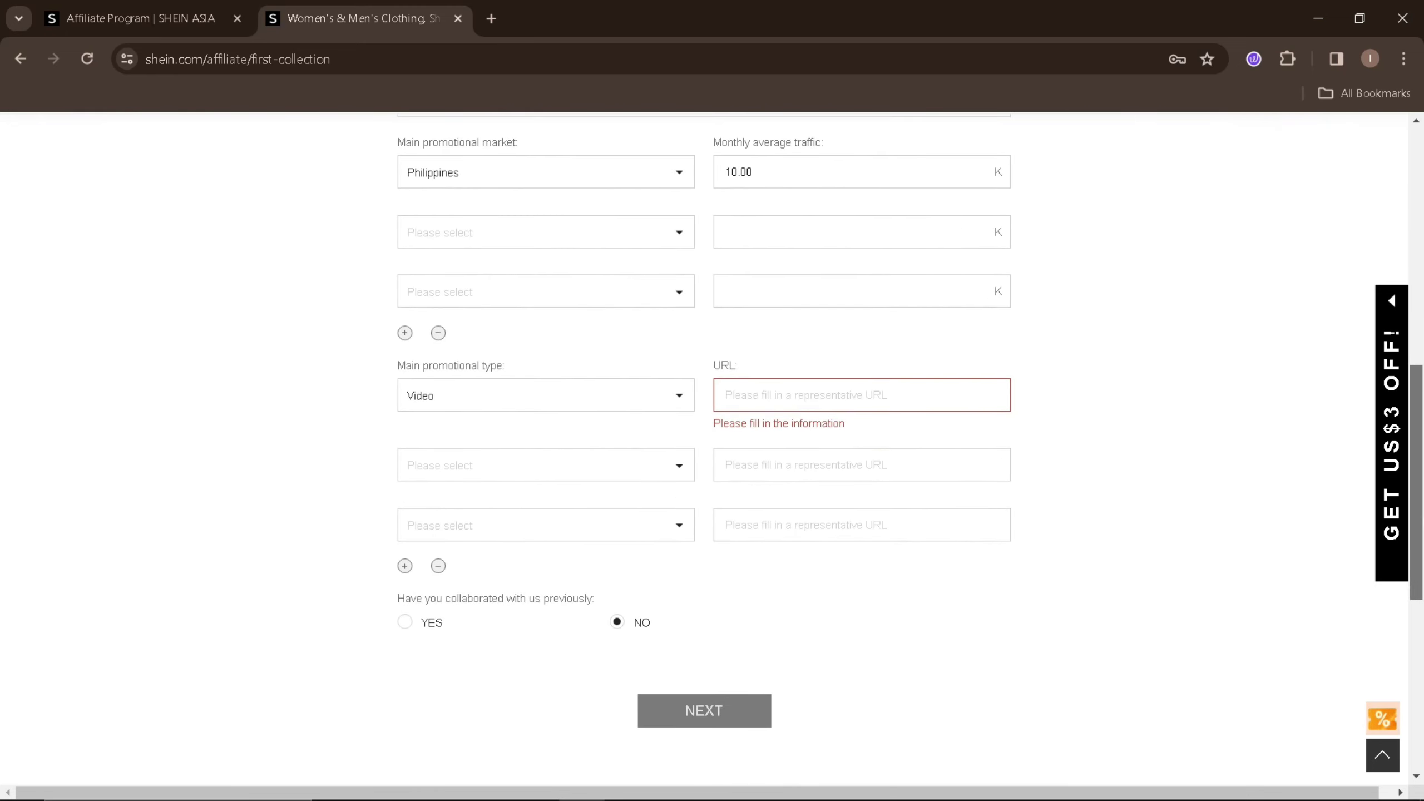
scroll(1414, 387, "up", 6)
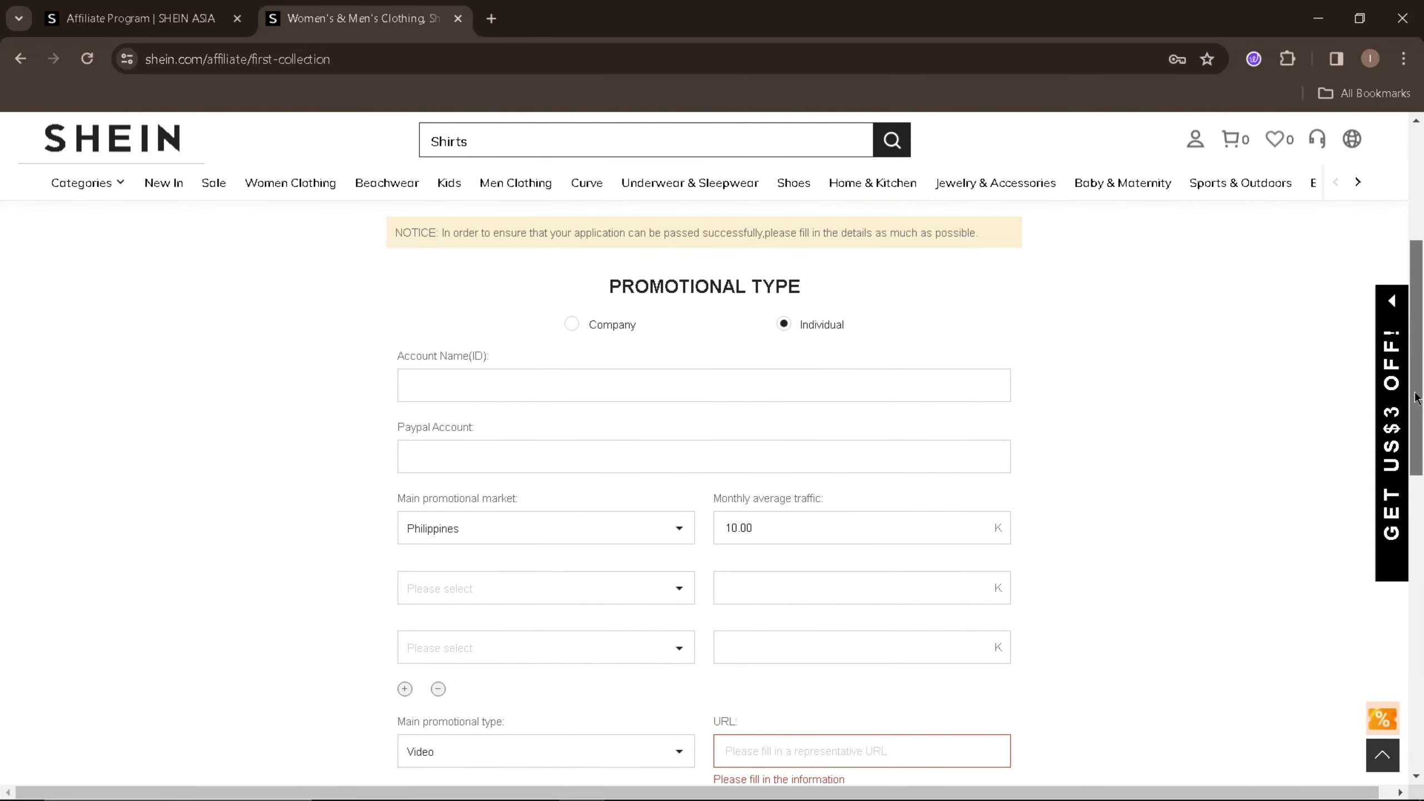